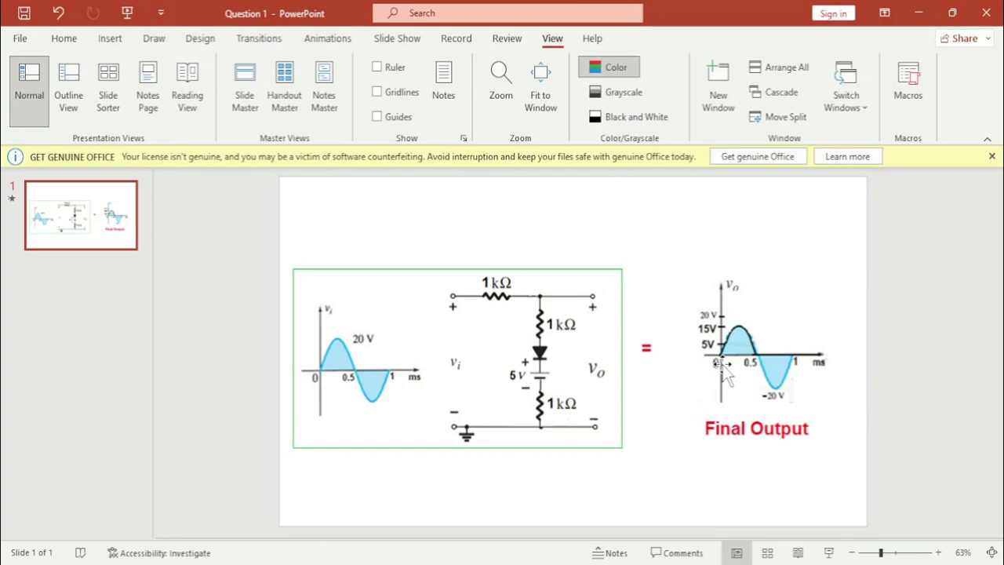
Step: Leave the PowerPoint clipper slide for the Chrome window showing the falstad.com search
key(alt+Tab)
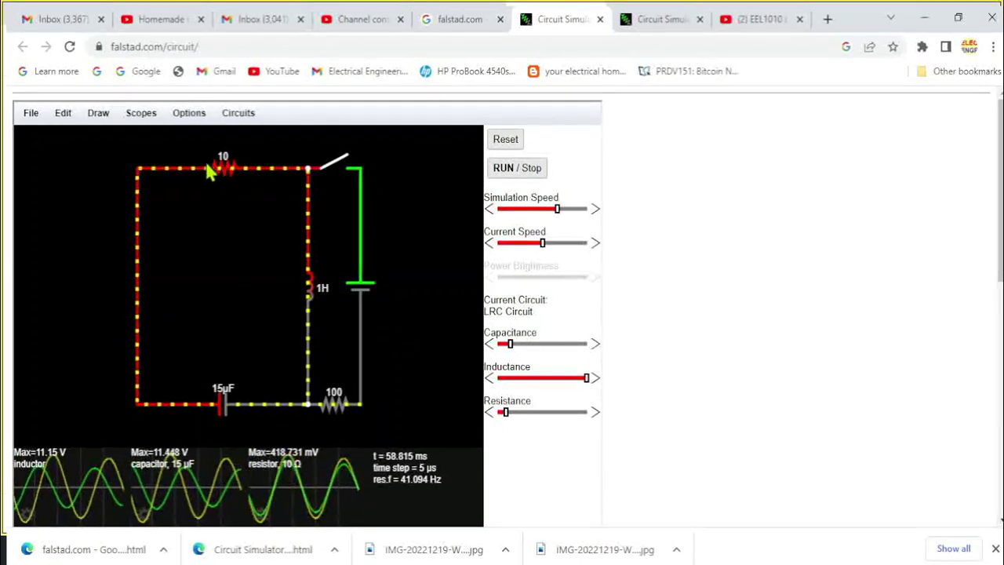
Step: Turn on White Background and switch the simulator to full-screen mode
click(191, 116)
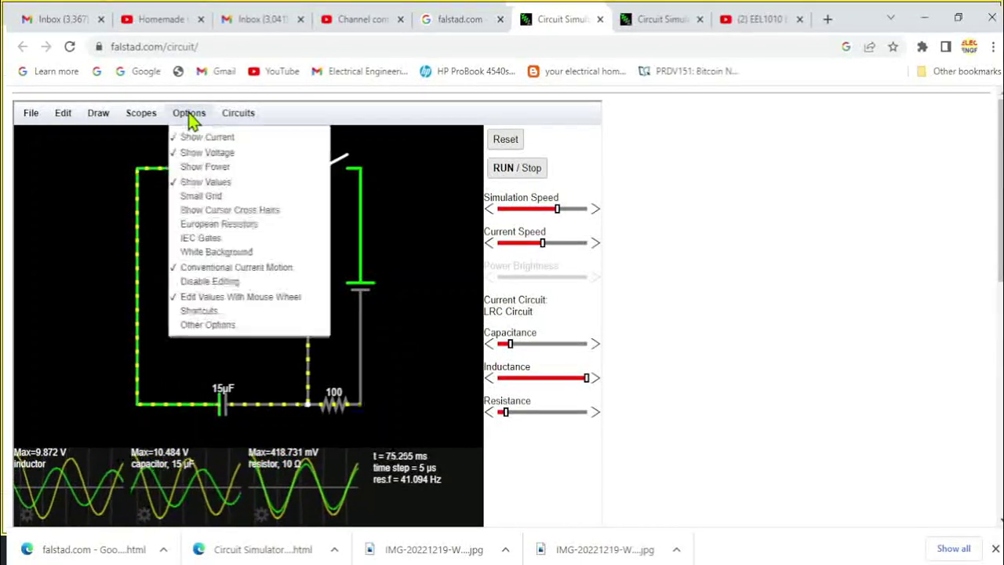
click(216, 253)
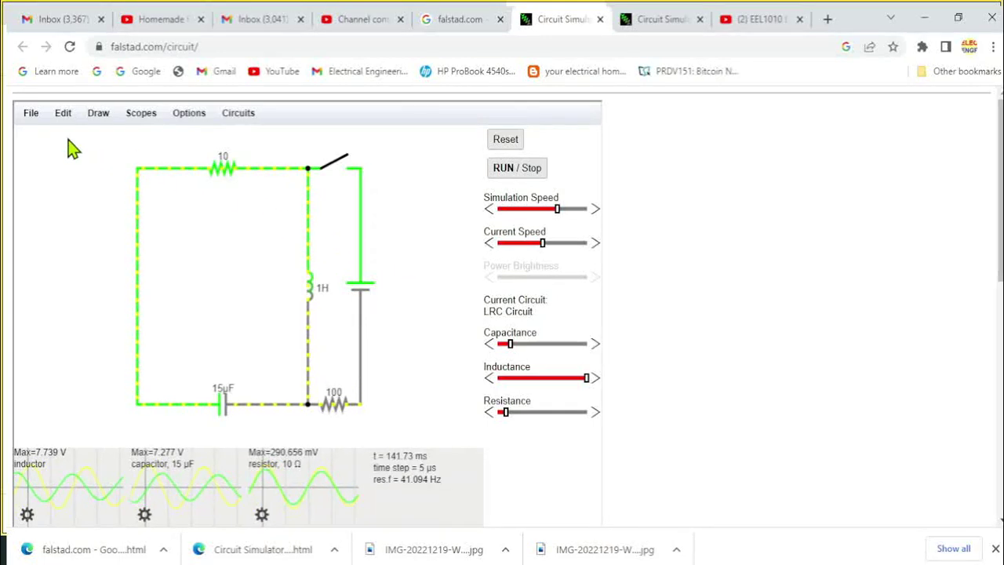
click(31, 116)
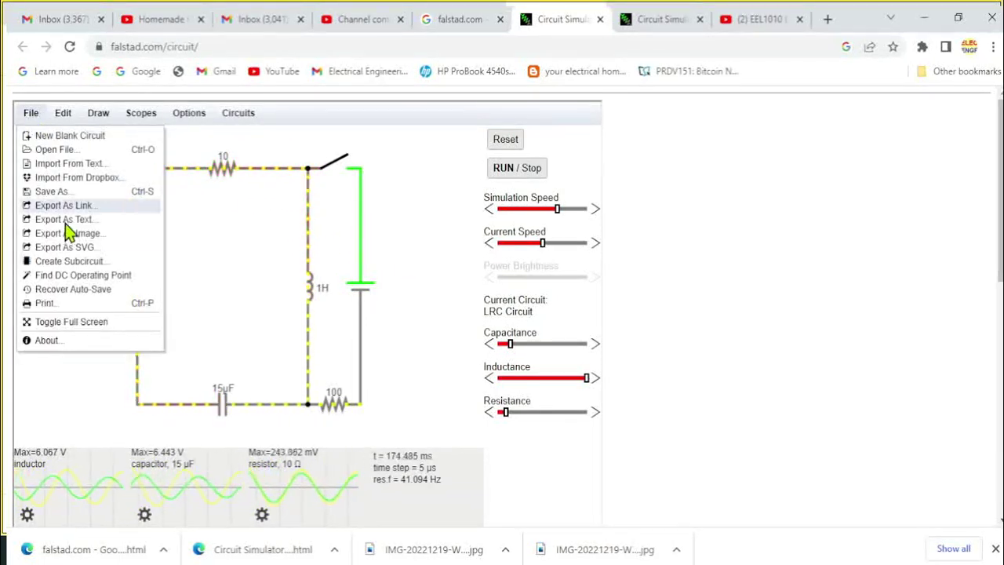
click(92, 328)
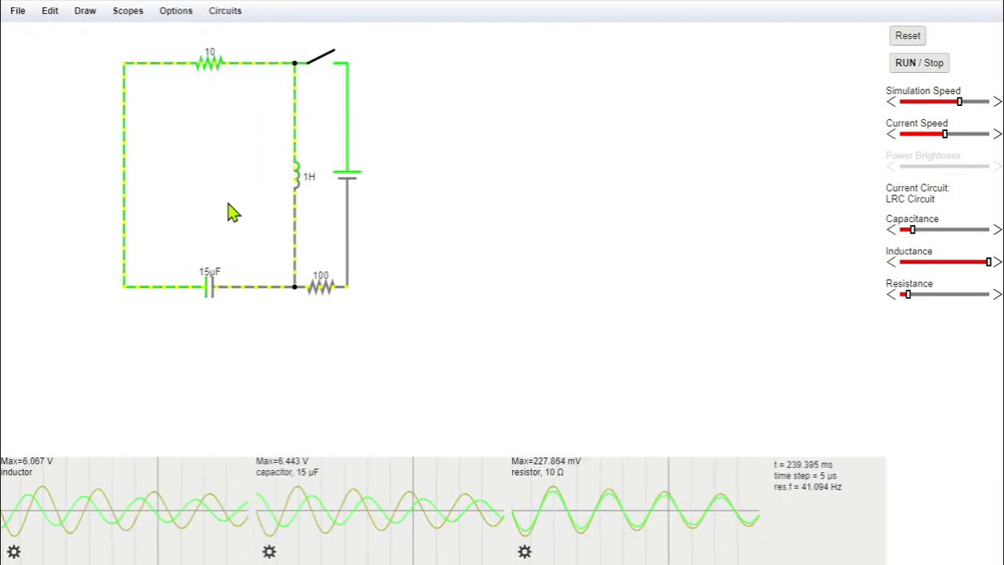
Step: Clear to a blank circuit and place a 40Hz AC voltage source left of centre
click(18, 11)
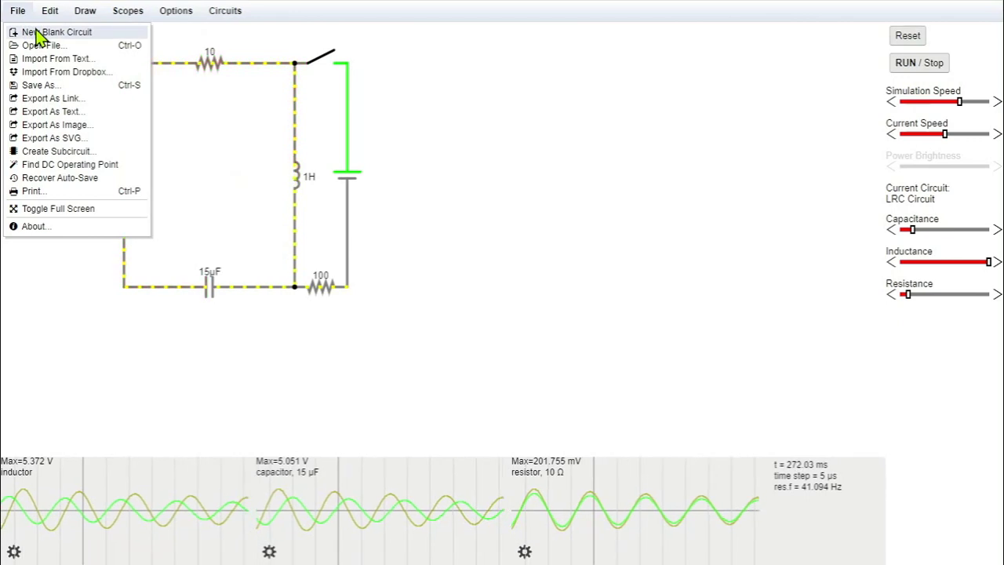
click(36, 32)
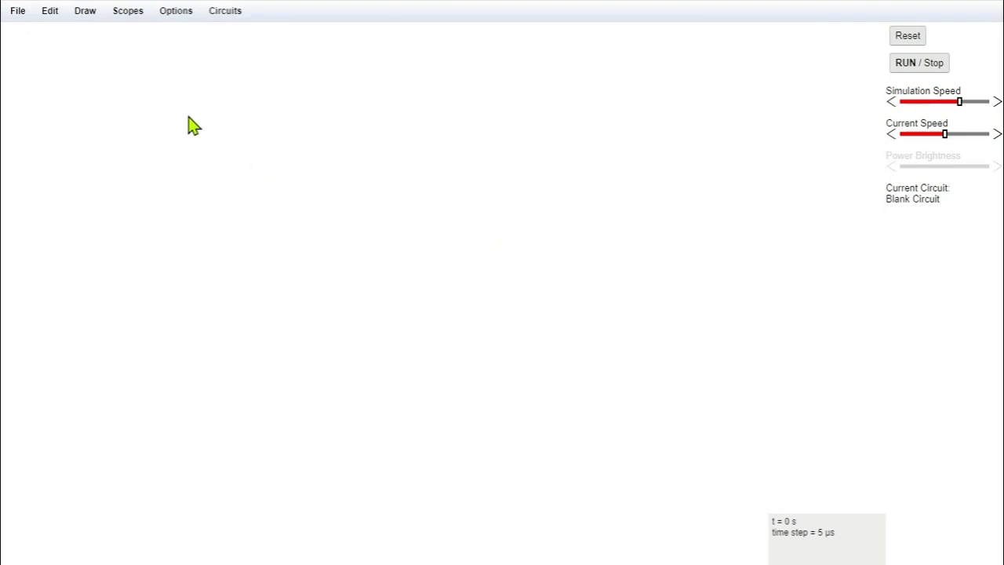
click(83, 13)
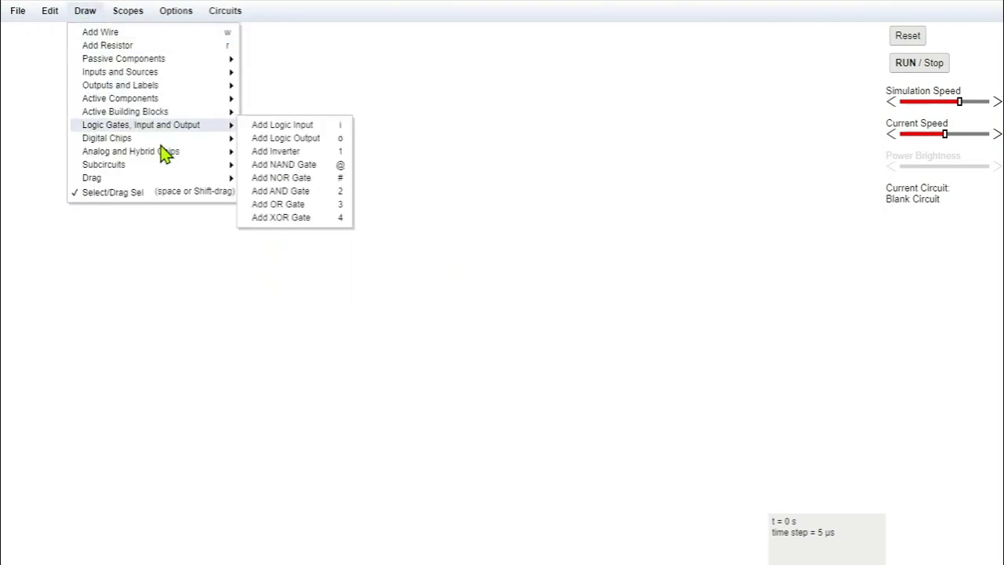
mouse_move(107, 75)
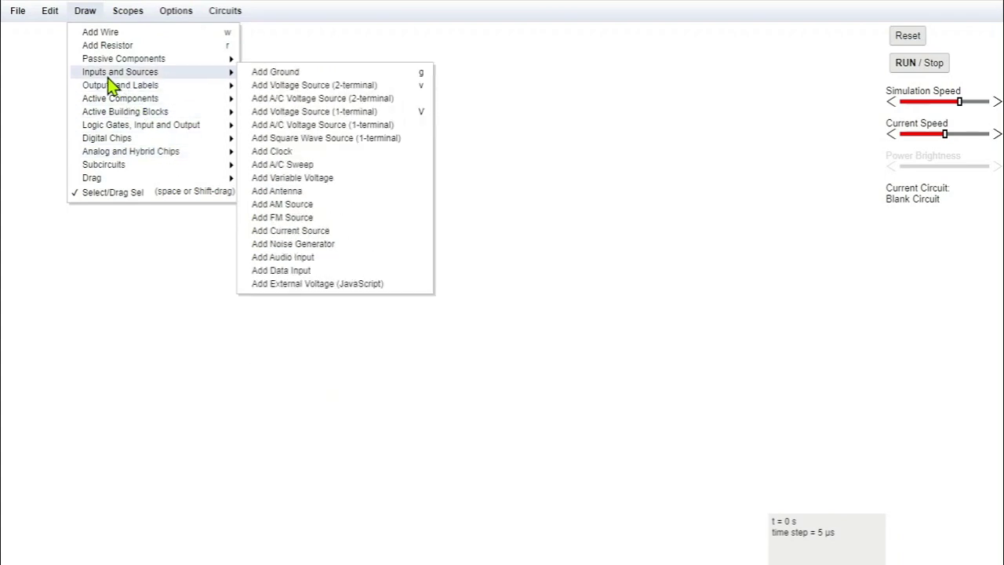
click(343, 100)
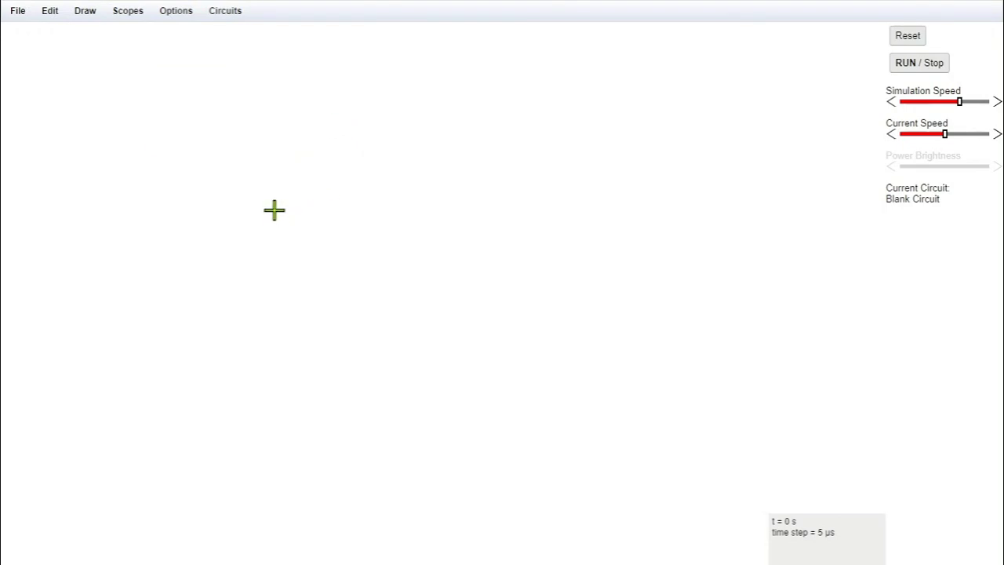
drag(274, 209, 271, 268)
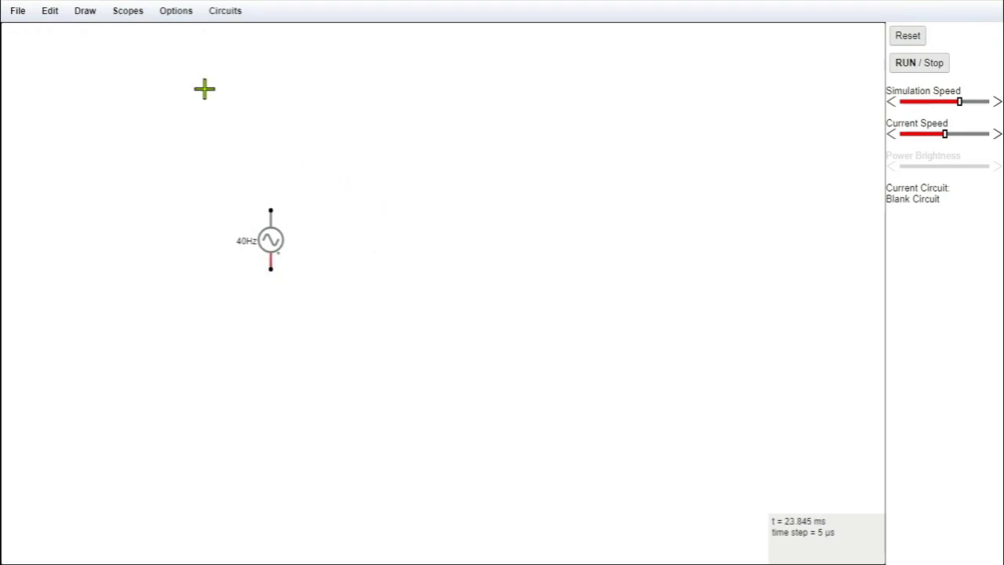
Step: Place three 1k resistors: one horizontal above the source, two vertical on the right
click(86, 14)
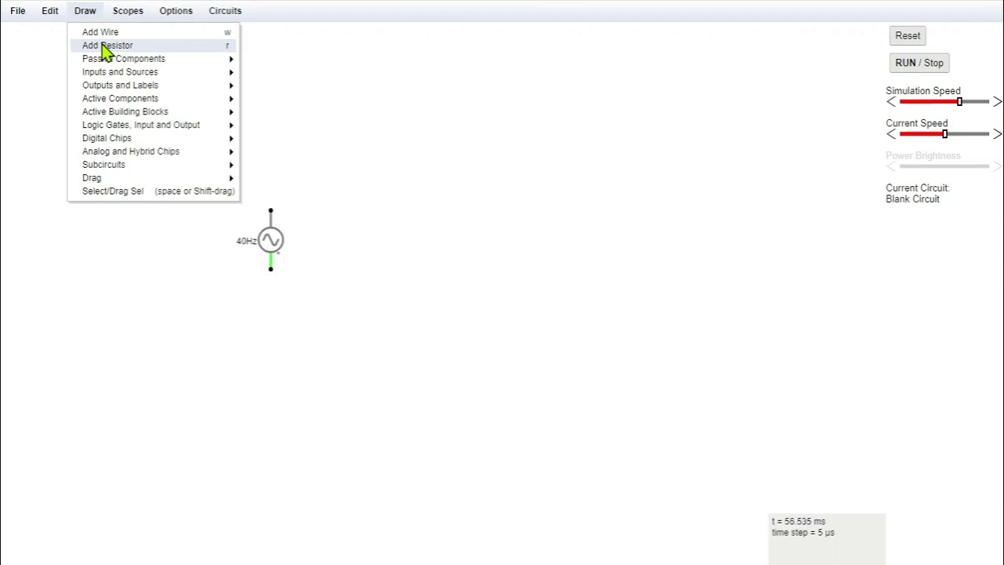
click(102, 47)
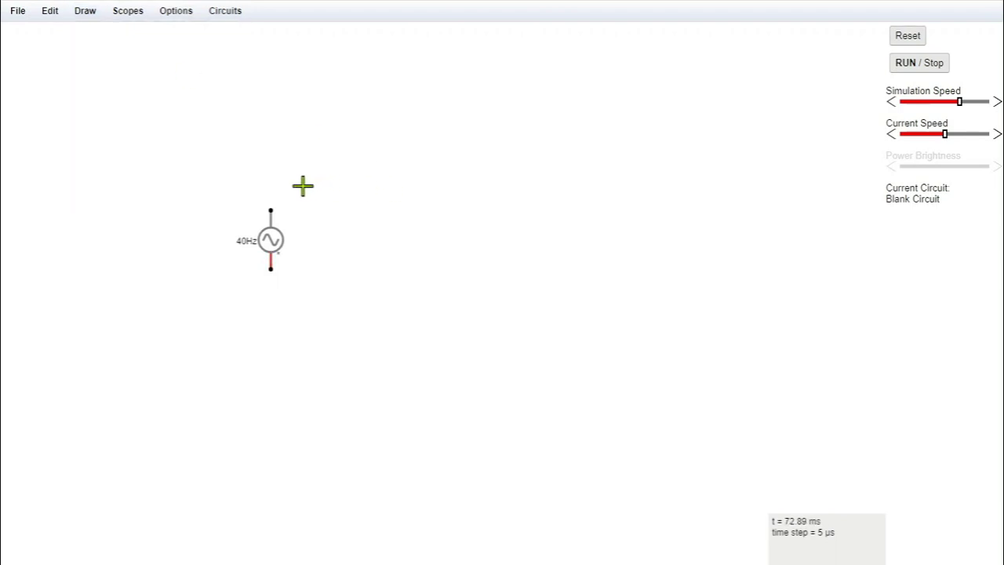
drag(302, 172, 352, 174)
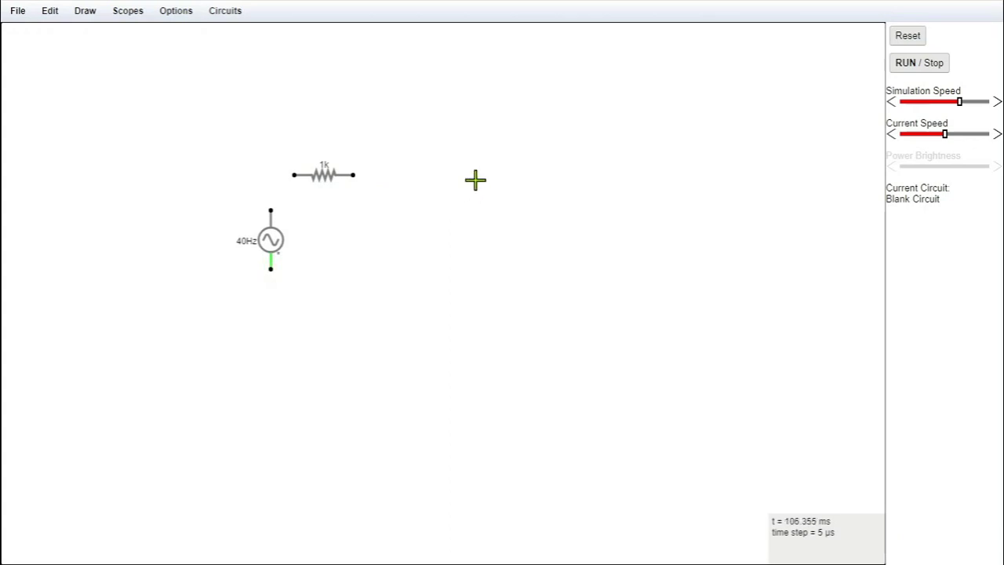
drag(480, 179, 480, 222)
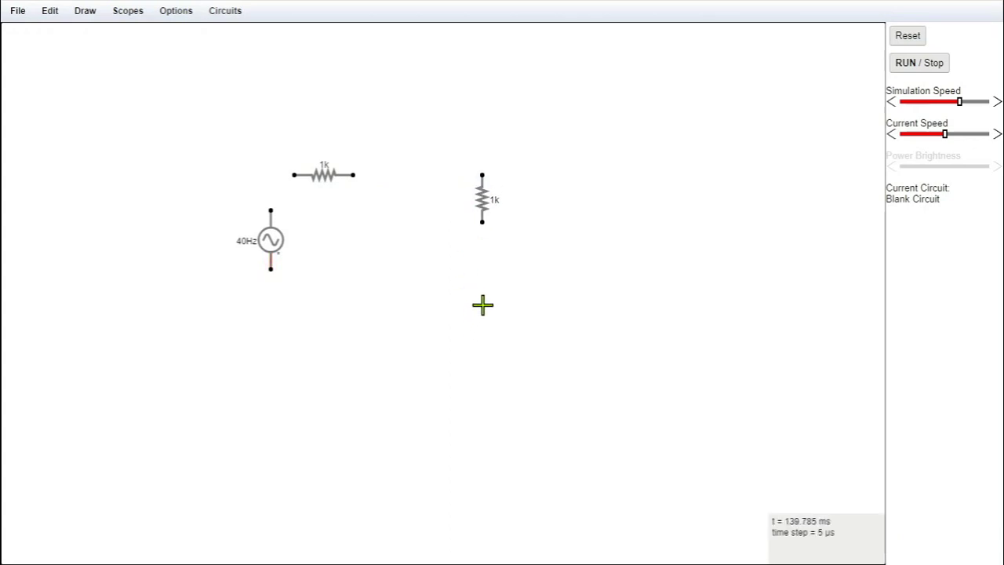
drag(481, 307, 483, 339)
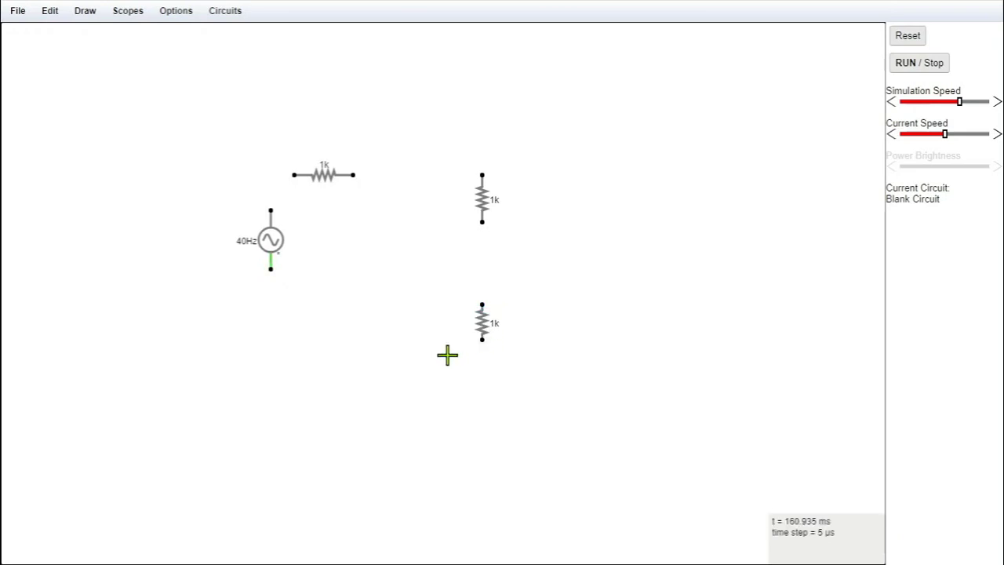
click(85, 11)
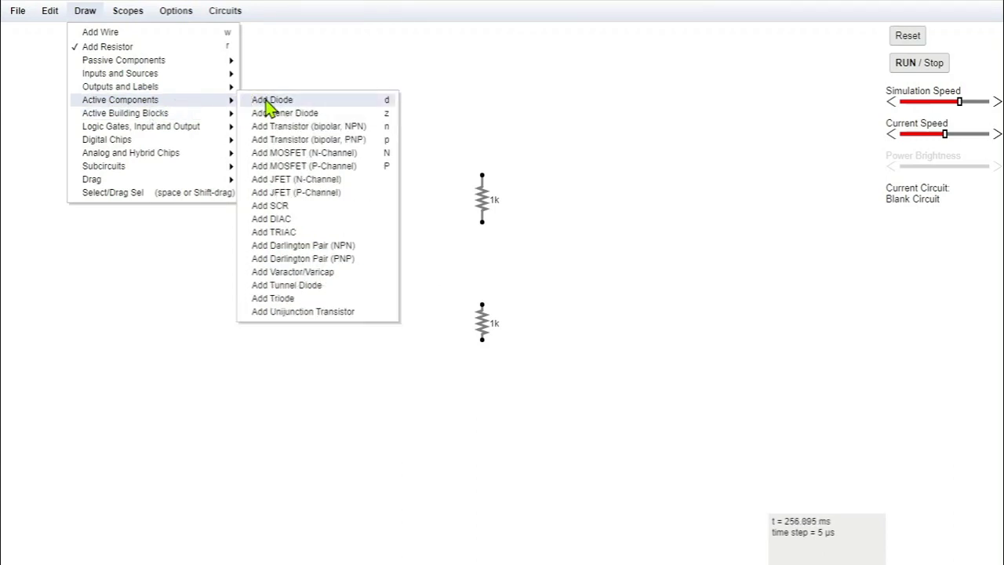
Step: Place a diode below the upper vertical resistor and a DC voltage source below it
click(267, 102)
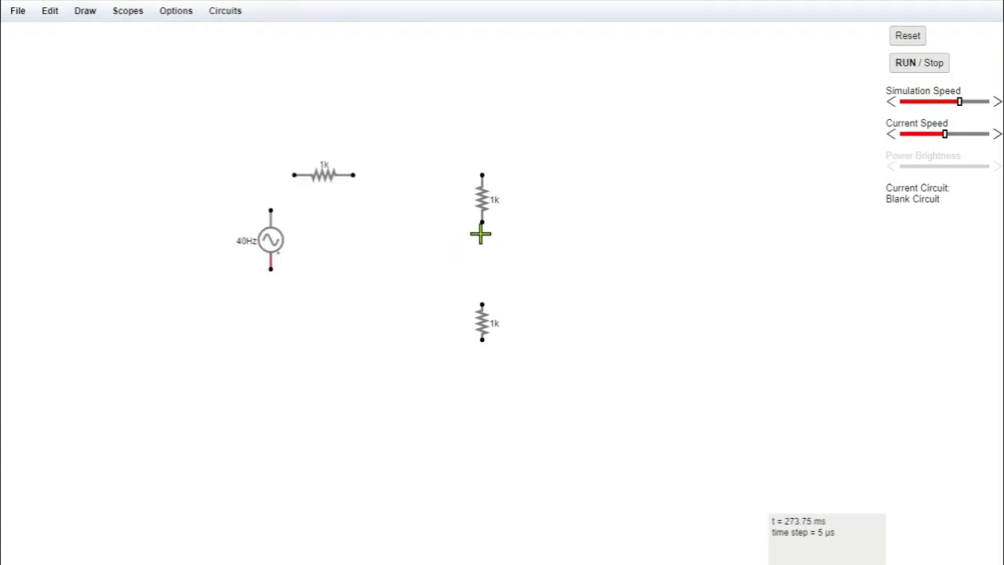
drag(482, 224, 481, 254)
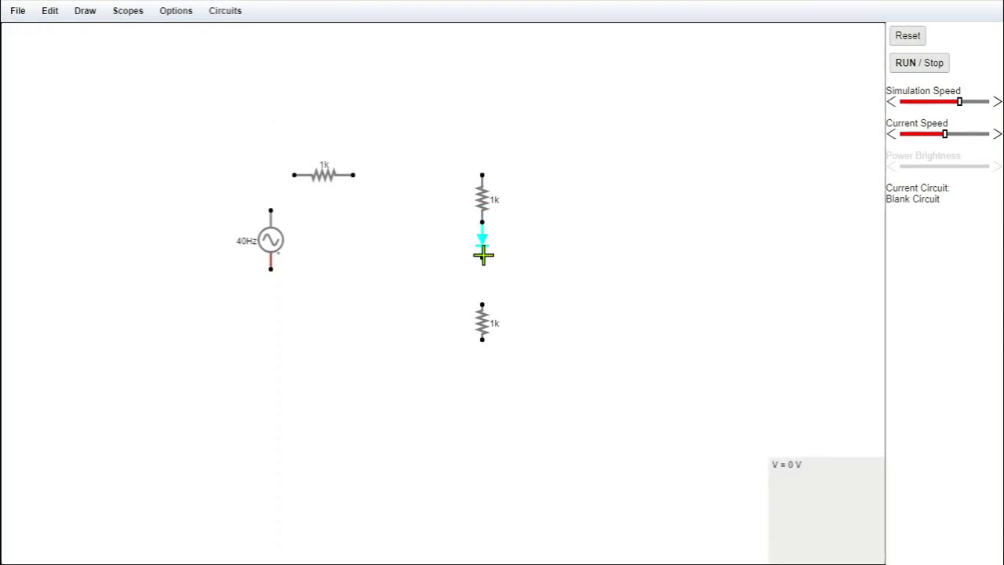
click(87, 13)
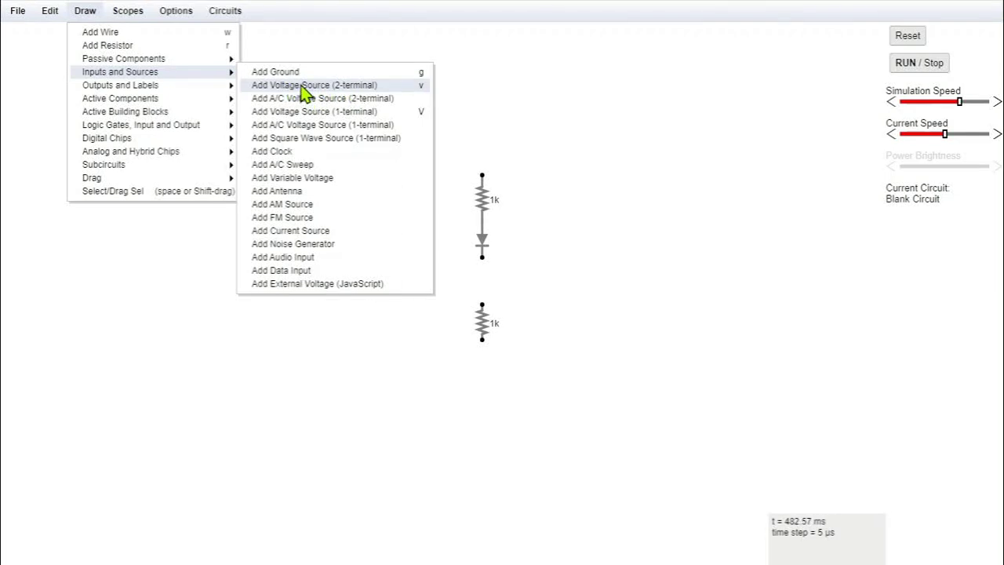
click(301, 86)
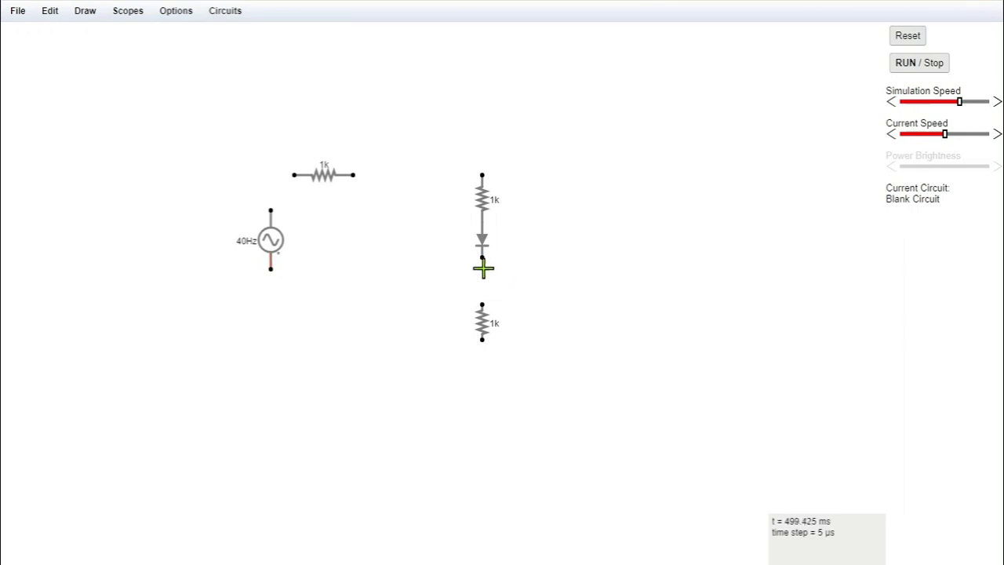
drag(482, 263, 482, 301)
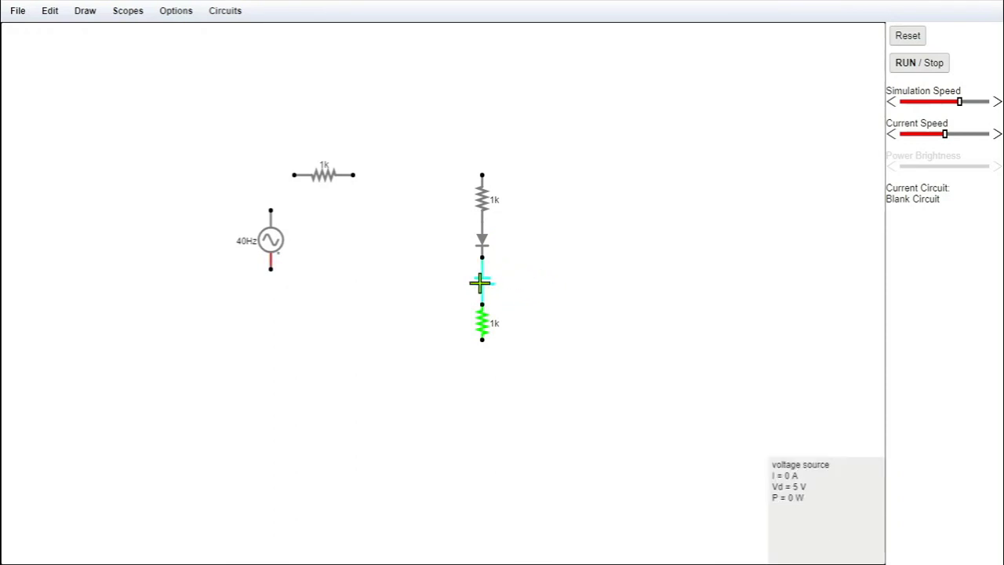
Step: Reverse the 5 V DC source's polarity with Swap Terminals
right_click(481, 283)
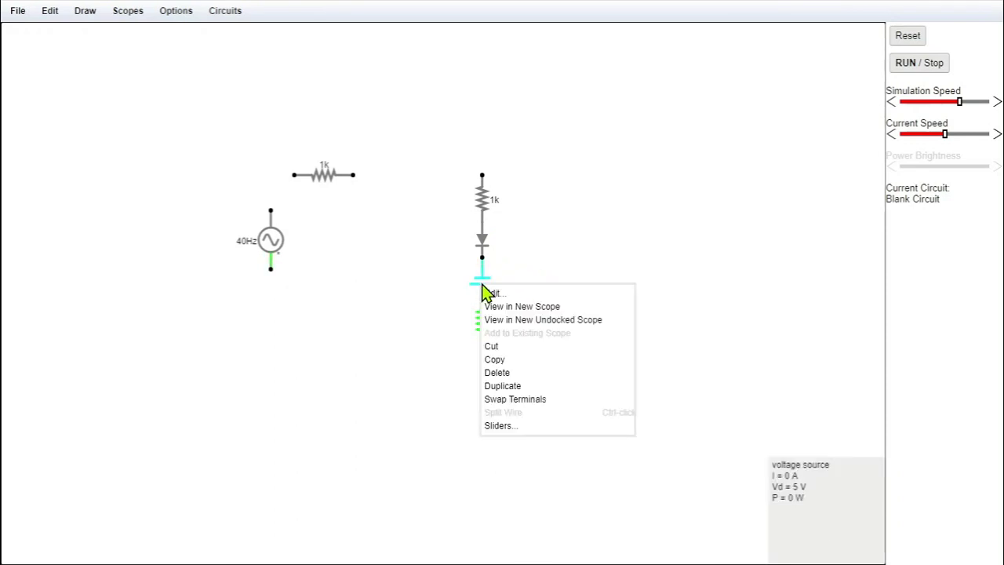
click(515, 400)
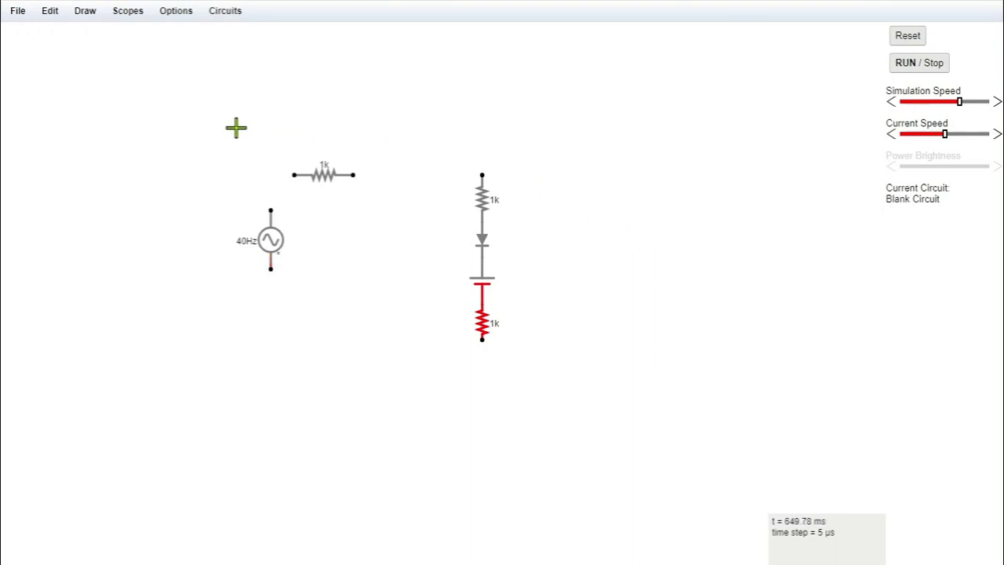
click(86, 12)
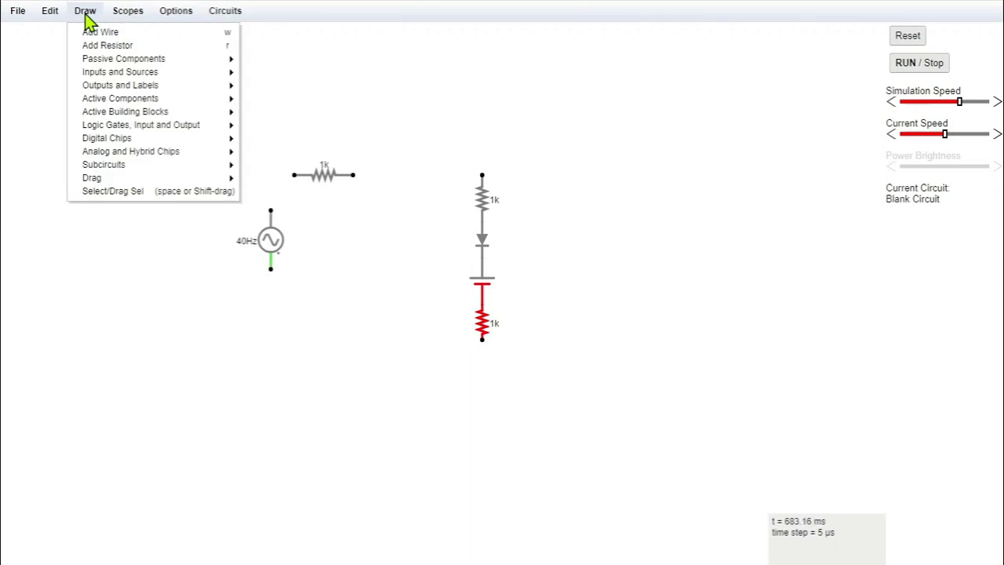
Step: Ground the lower 1k resistor and the AC source, and add spare grounds on both sides
mouse_move(160, 75)
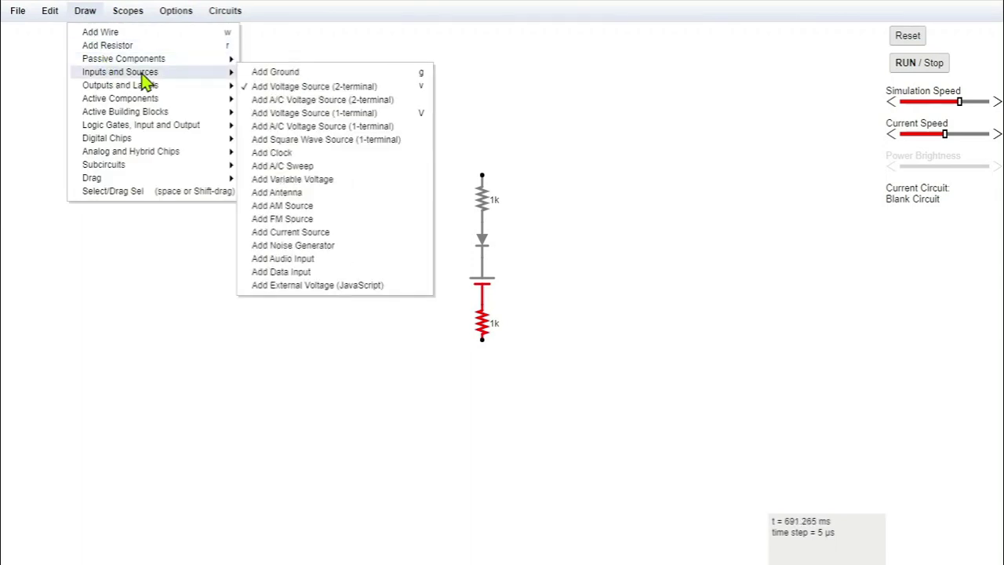
click(271, 75)
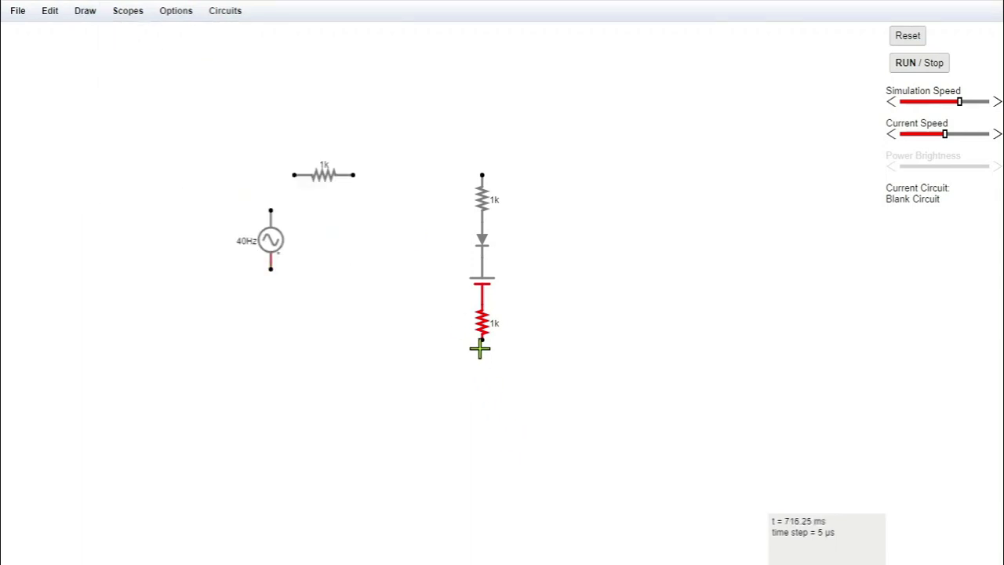
drag(481, 339, 486, 376)
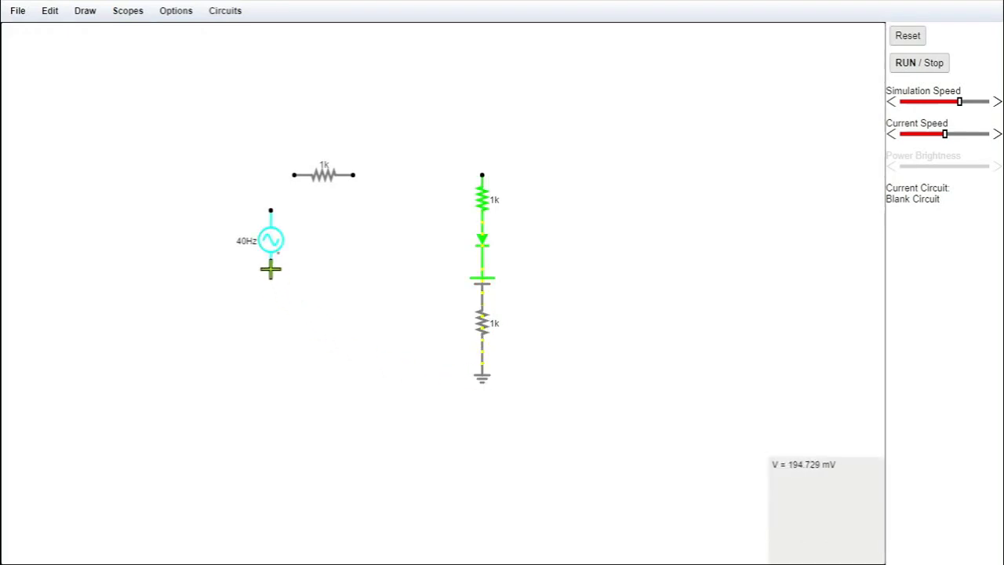
drag(271, 270, 270, 306)
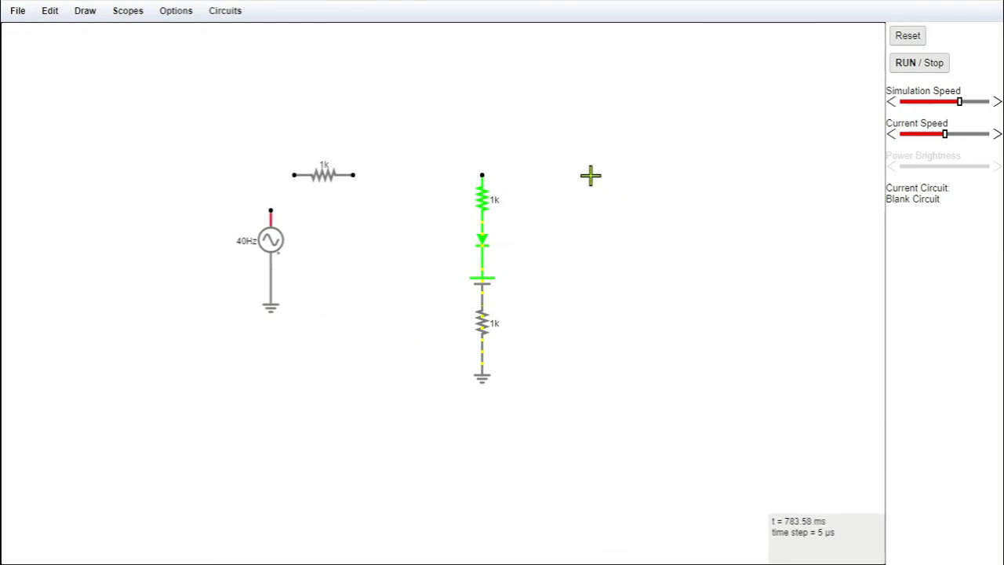
drag(590, 175, 586, 222)
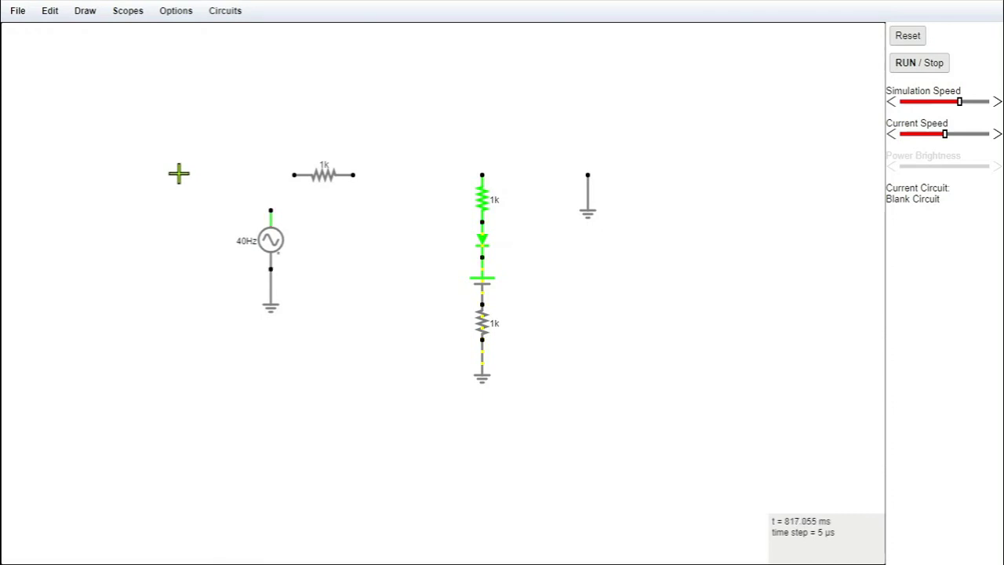
drag(178, 174, 181, 209)
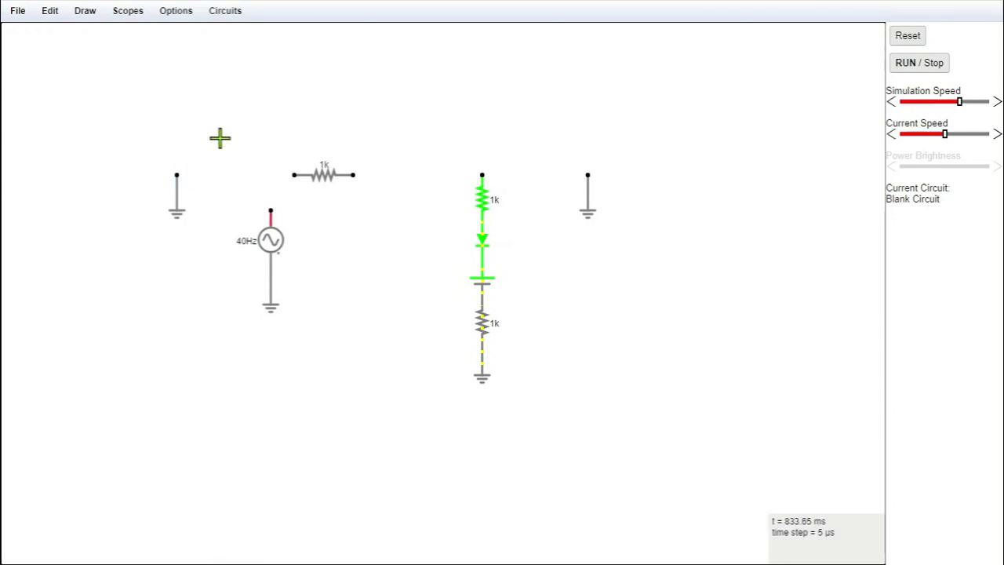
click(88, 16)
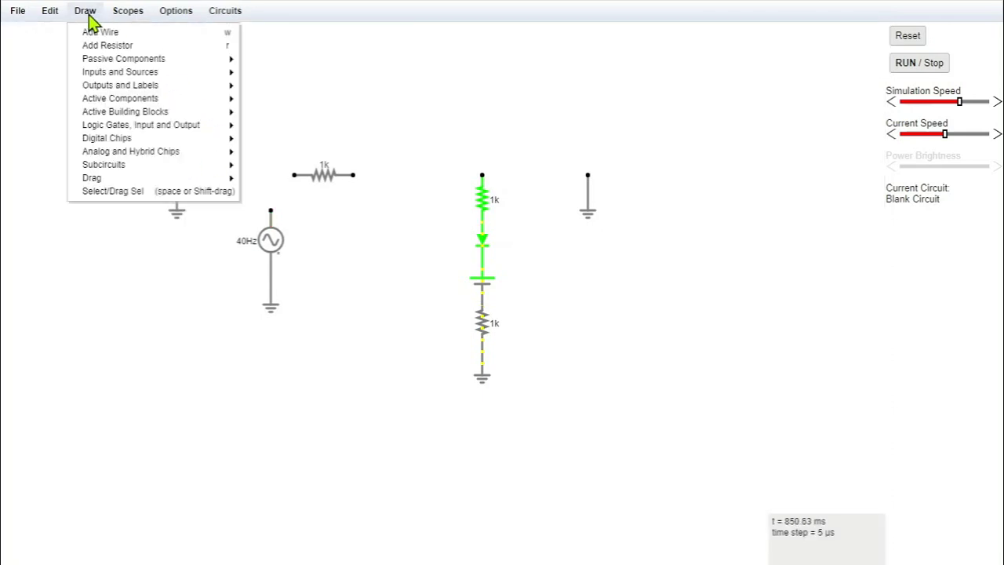
Step: Wire the horizontal 1k resistor's right end to the diode branch top and its left end to the AC source
click(98, 33)
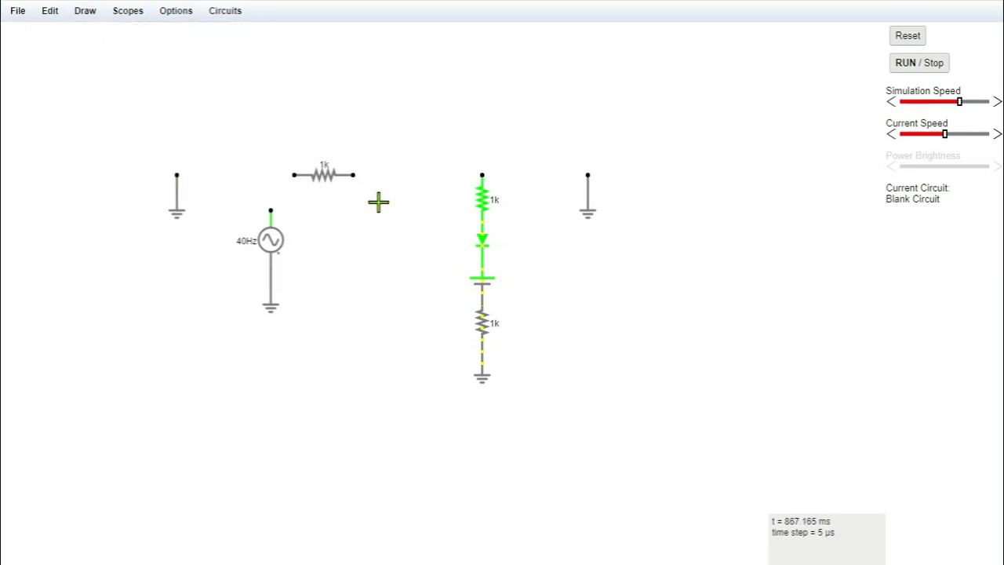
drag(353, 174, 482, 175)
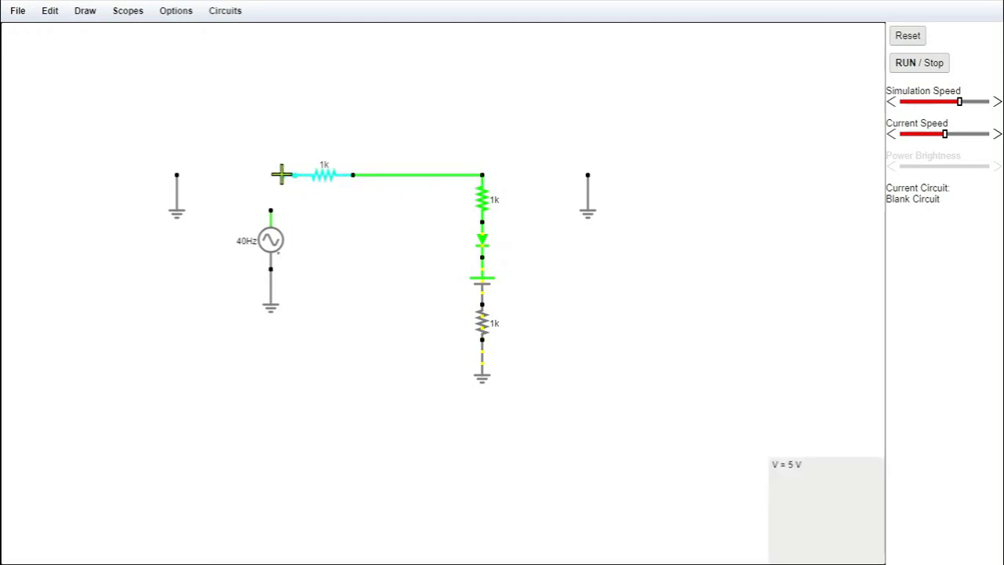
drag(280, 174, 270, 174)
drag(270, 175, 270, 210)
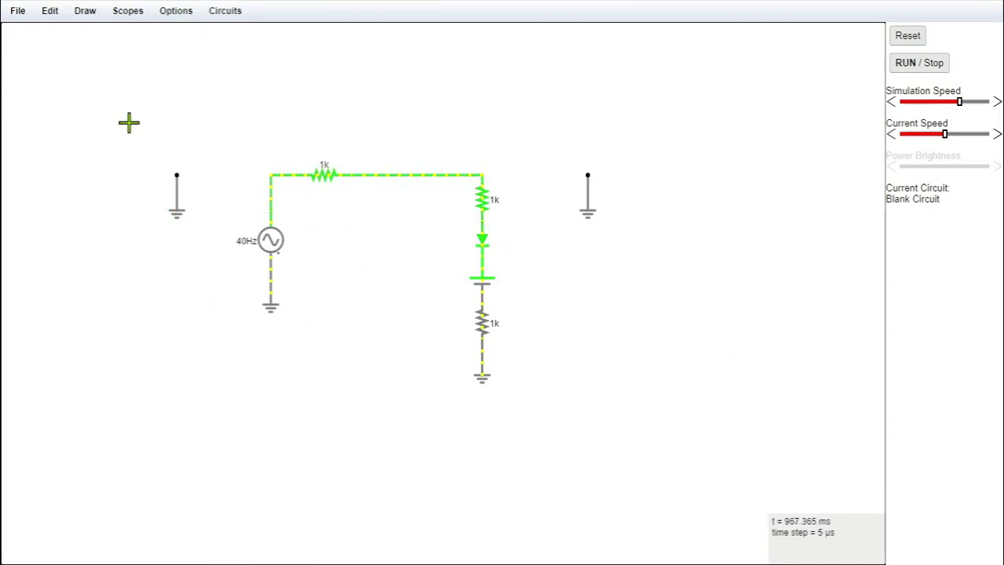
Step: Place one voltmeter right of the diode branch and another beside the left spare ground
click(86, 14)
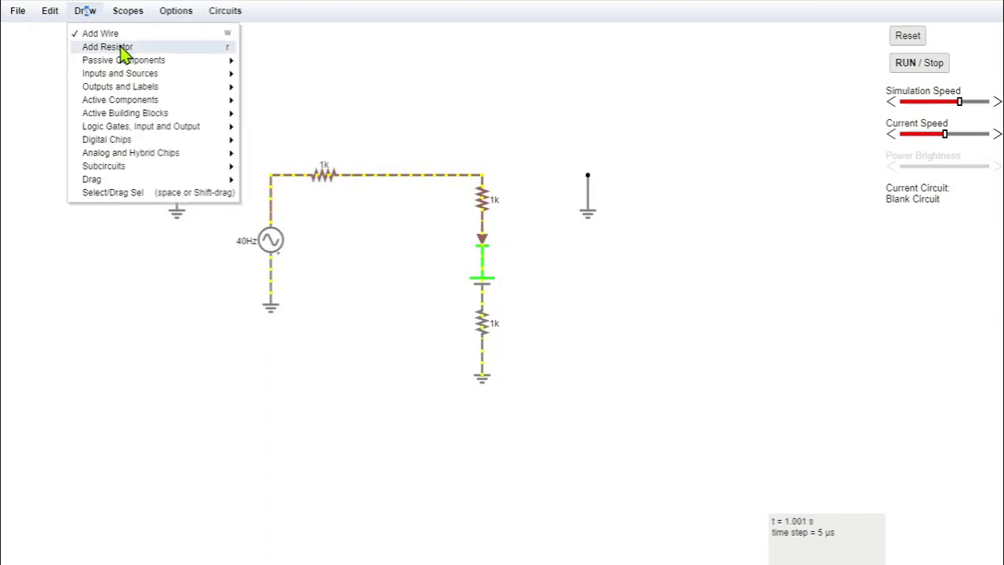
mouse_move(128, 76)
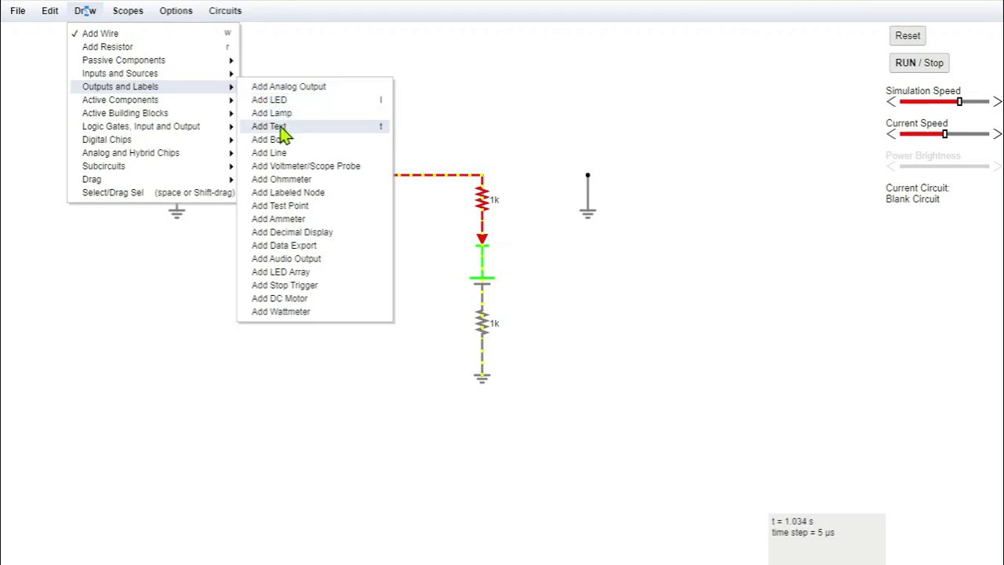
click(292, 167)
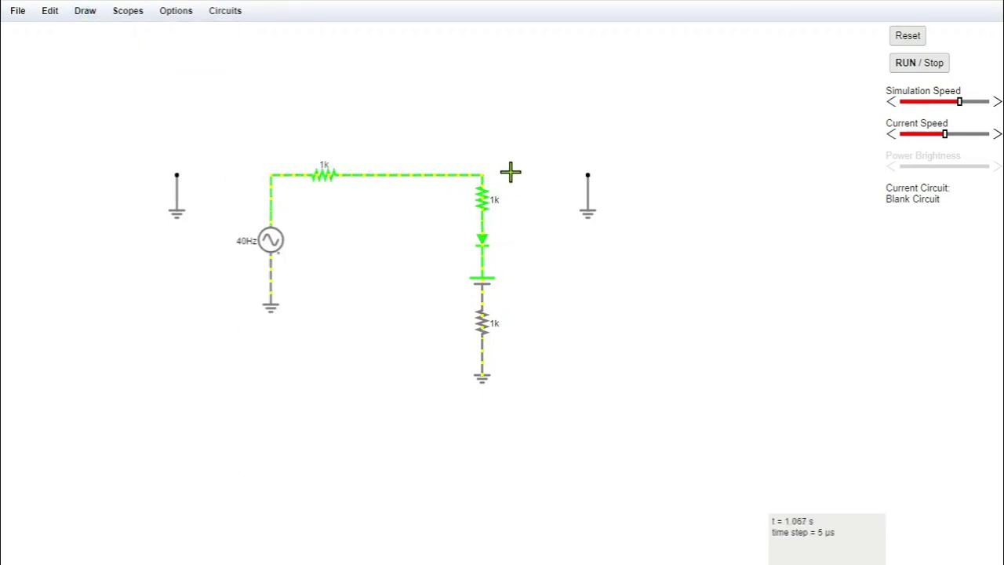
drag(511, 171, 551, 180)
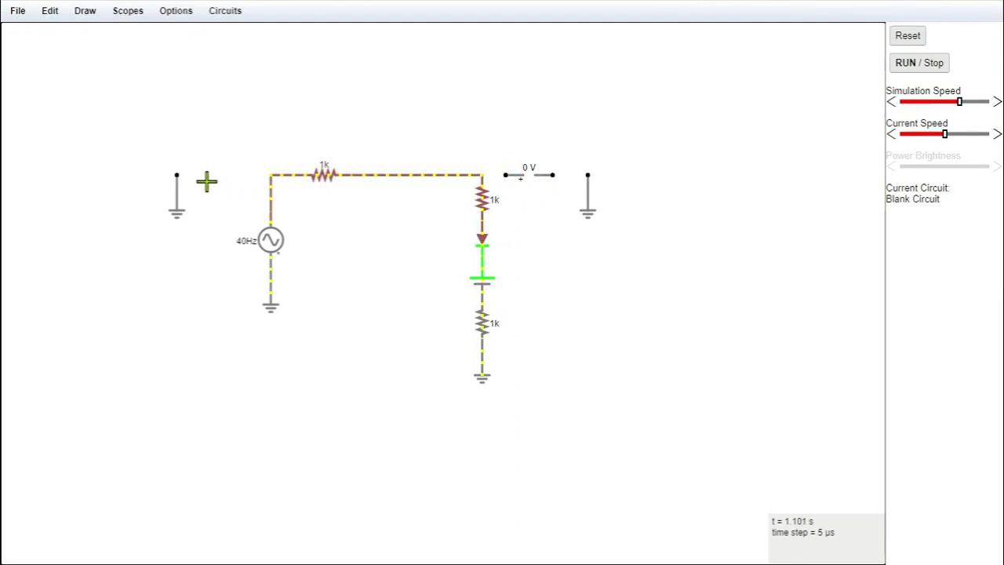
drag(193, 173, 236, 176)
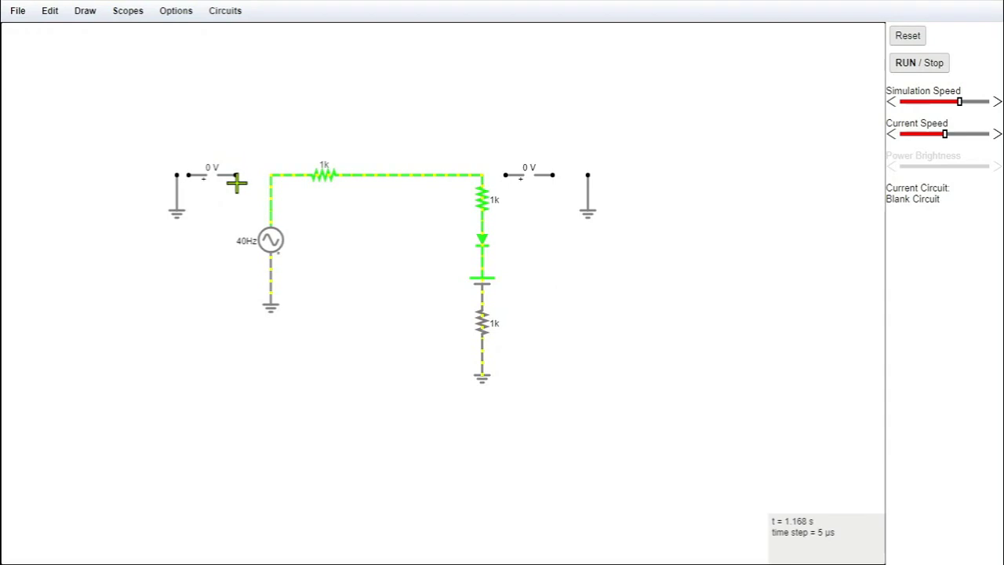
Step: Swap the left voltmeter's terminals and wire the right voltmeter to the right ground
right_click(207, 176)
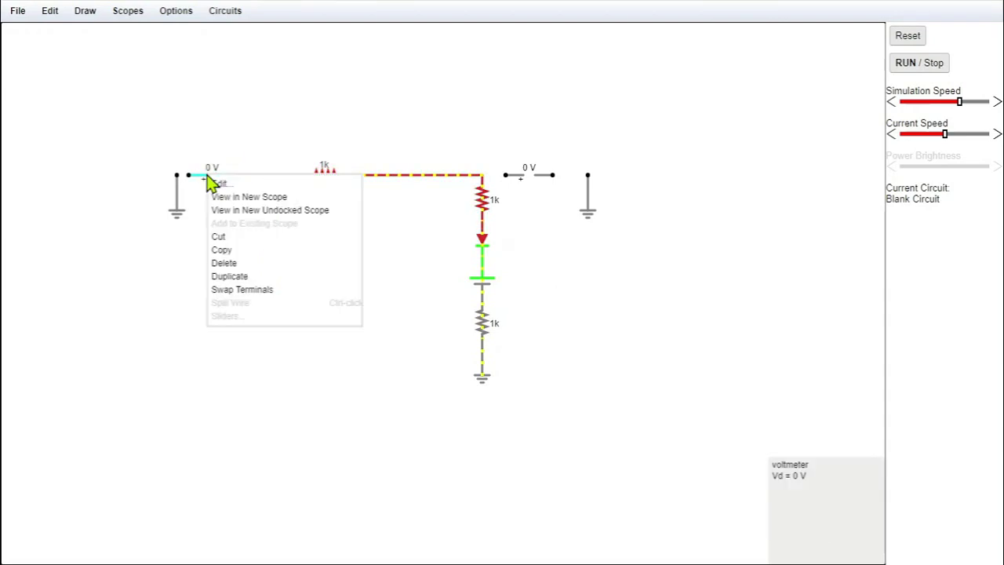
click(237, 288)
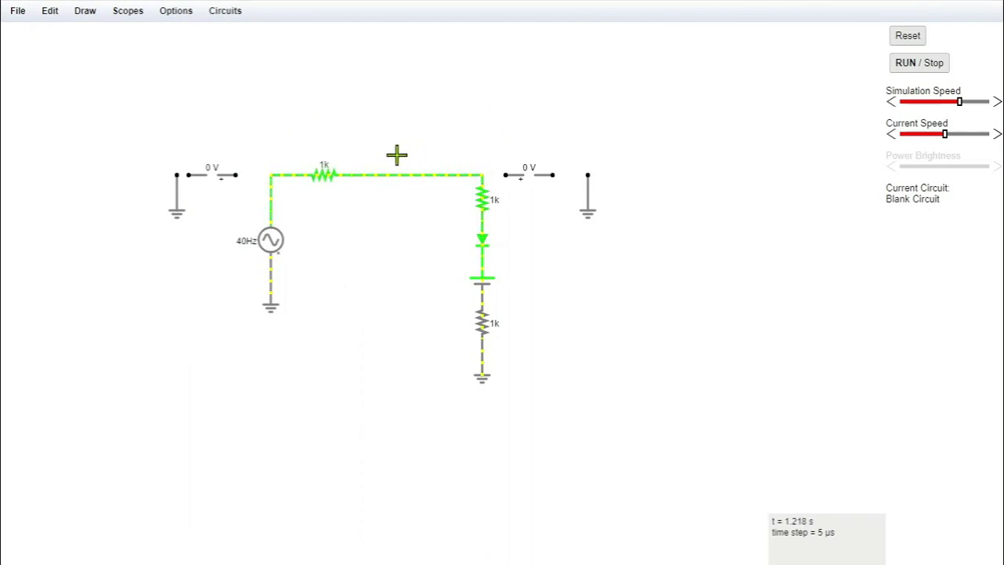
click(86, 12)
click(105, 33)
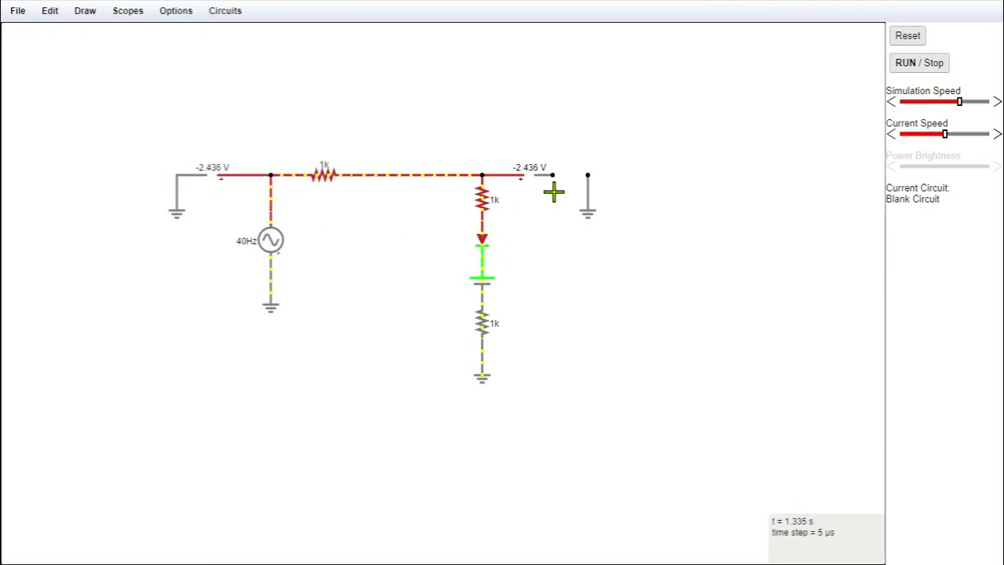
drag(553, 176, 588, 174)
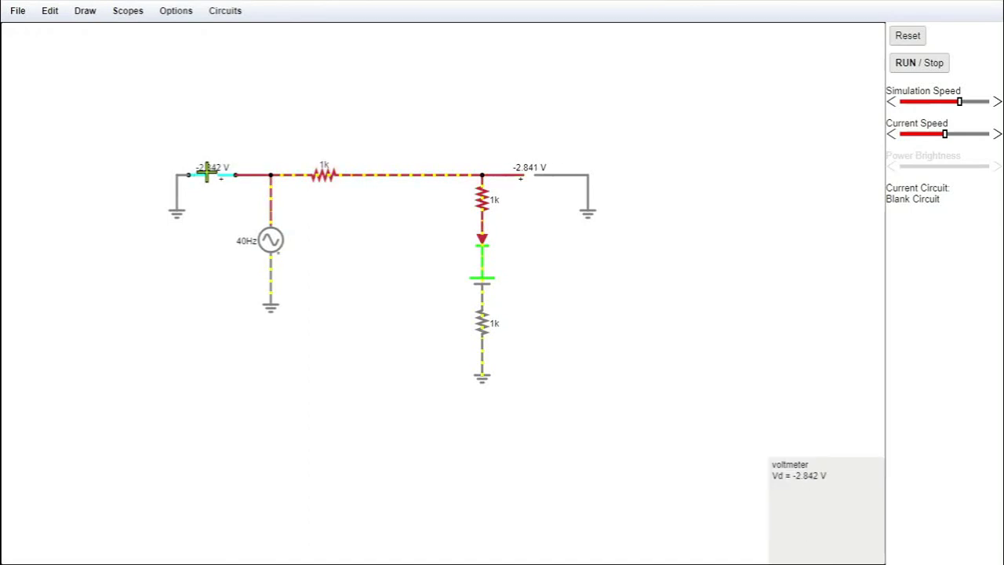
Step: View the input and output voltmeters in new scopes and merge them into one scope
right_click(208, 171)
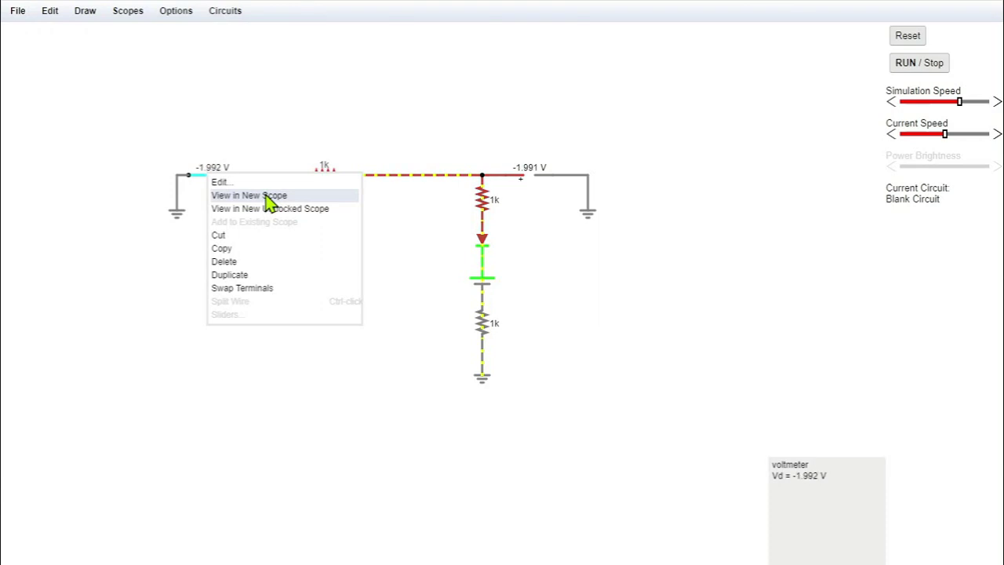
click(267, 201)
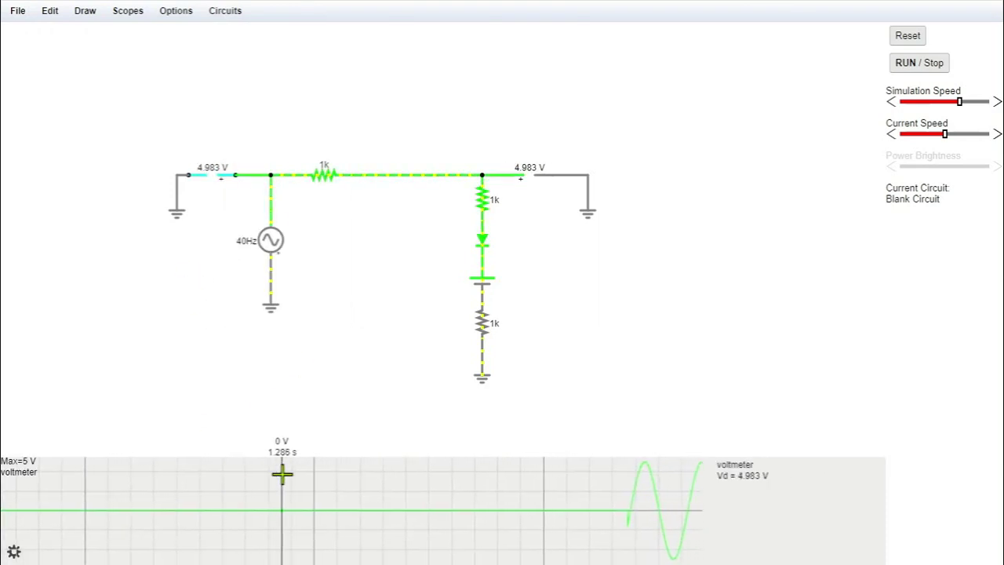
right_click(527, 174)
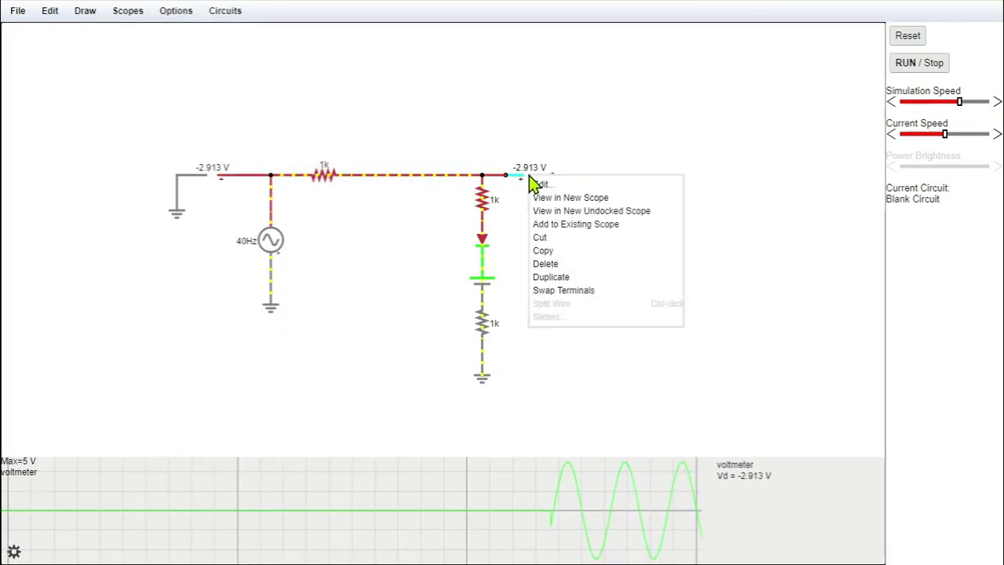
click(546, 199)
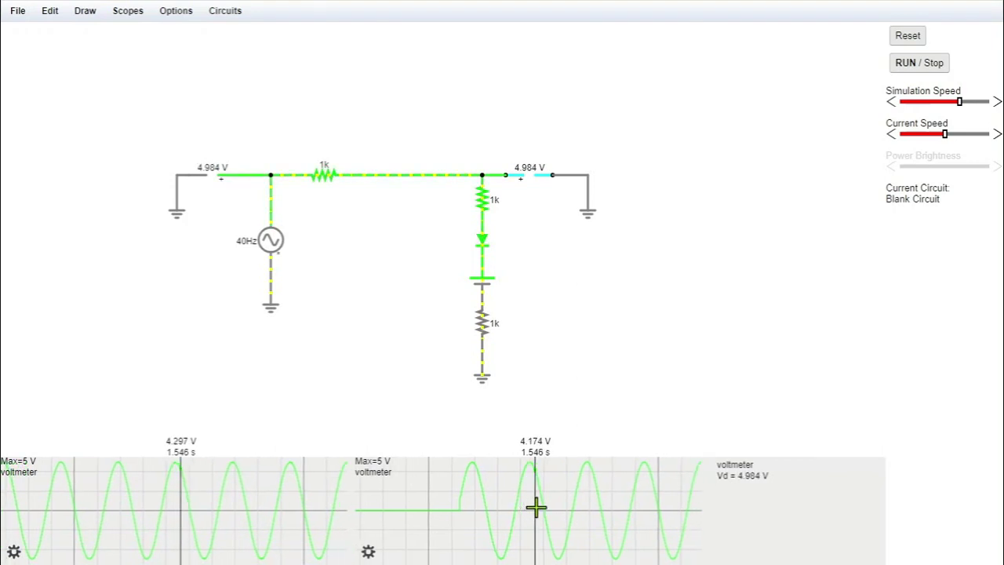
right_click(536, 507)
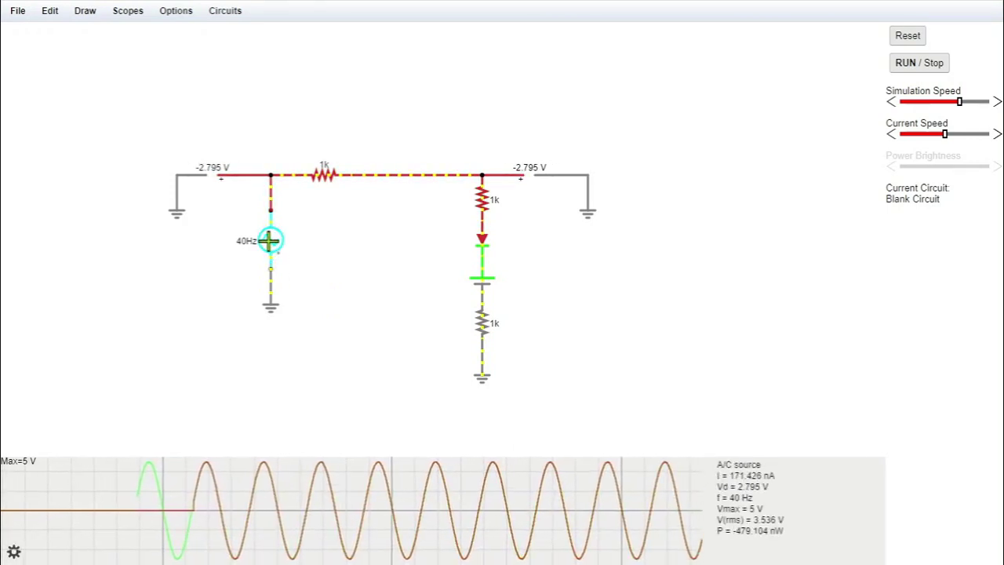
right_click(268, 242)
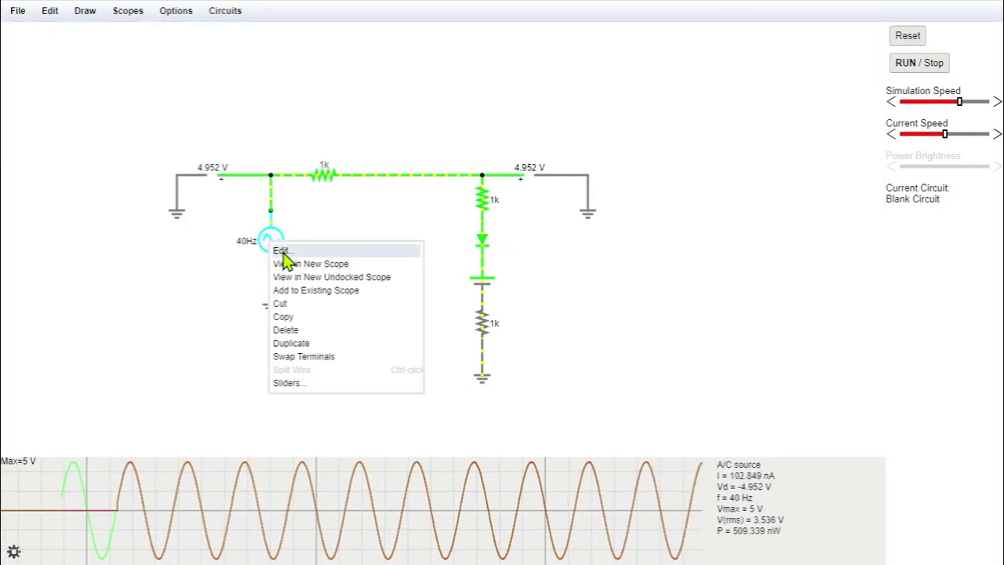
Step: Change the AC source's Max Voltage from 5 to 20 V and Frequency from 40 to 10 Hz
click(282, 251)
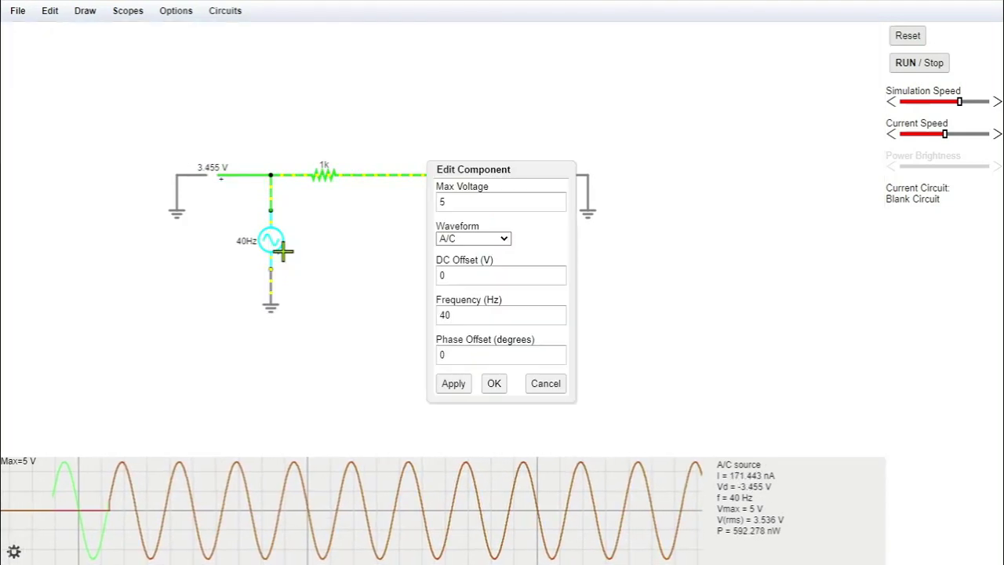
click(451, 201)
drag(450, 201, 438, 202)
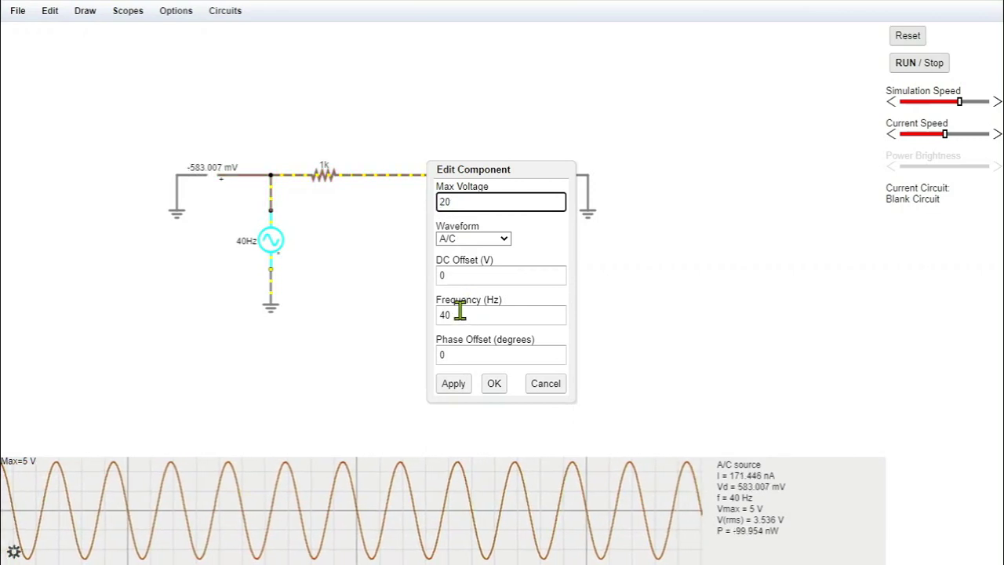
drag(446, 315, 438, 315)
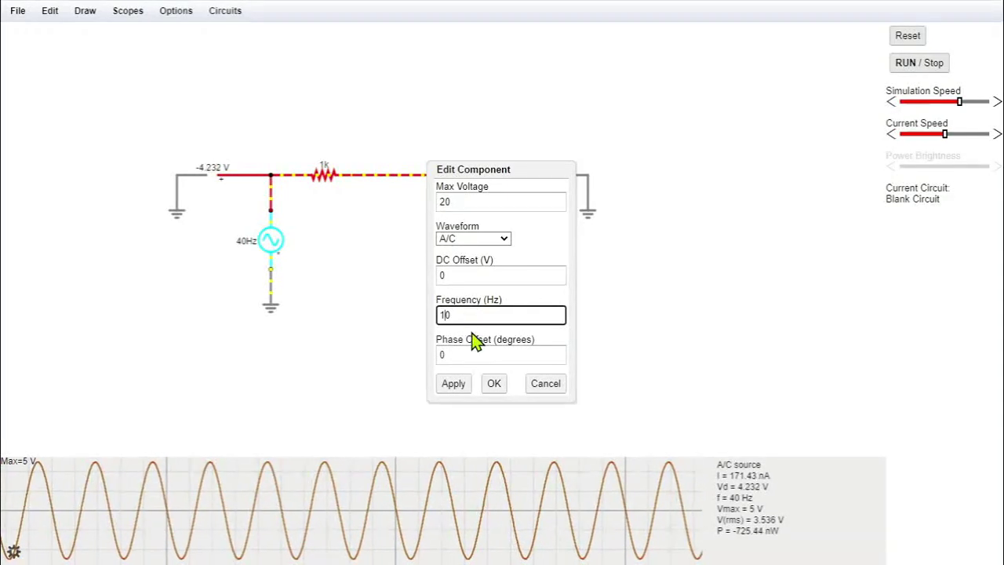
click(454, 384)
click(494, 385)
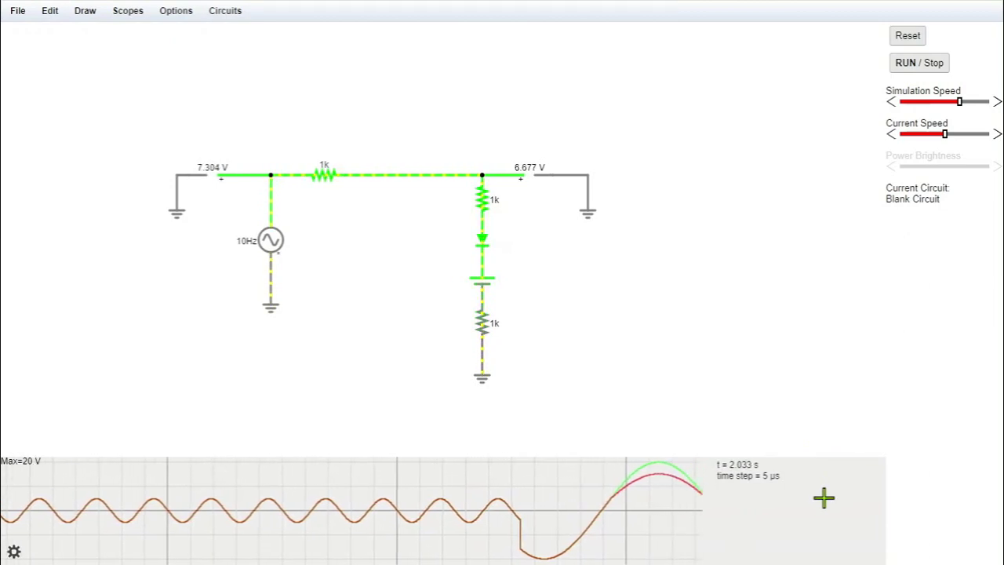
Step: Read the scope traces: the input peaks at 20 V and the output is clipped near 15 V
mouse_move(645, 463)
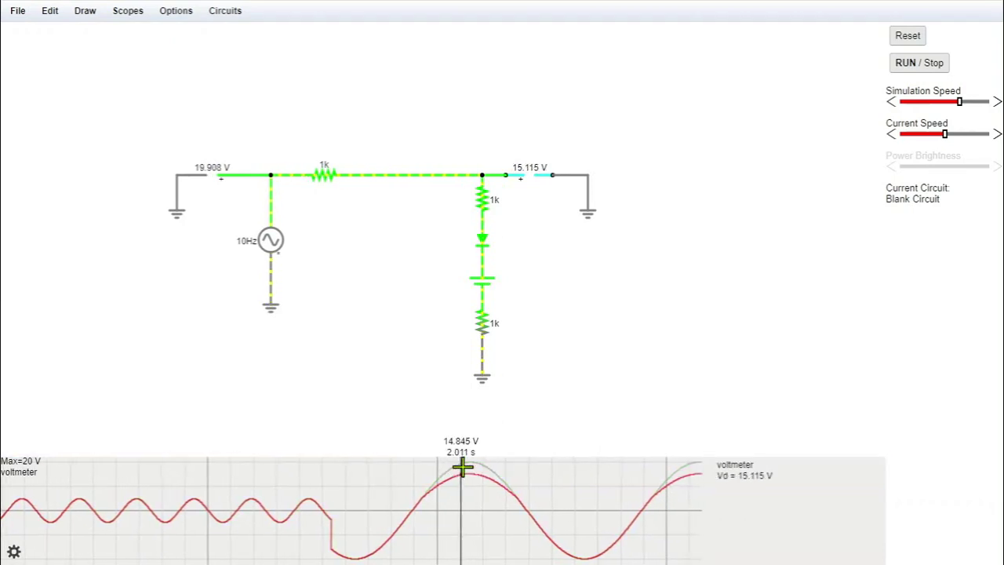
mouse_move(535, 517)
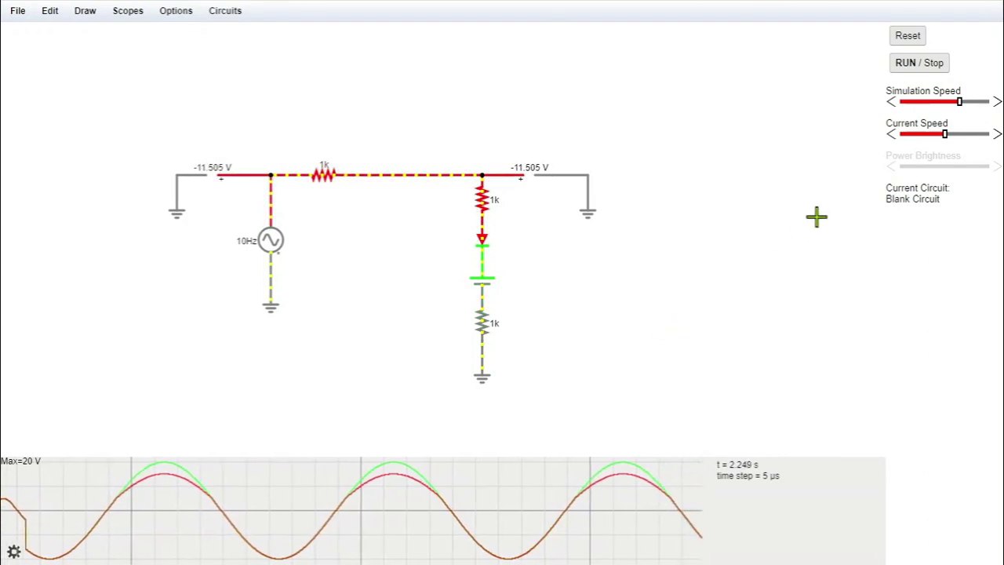
Step: Slow the simulation down, pause it briefly, then resume it
click(928, 103)
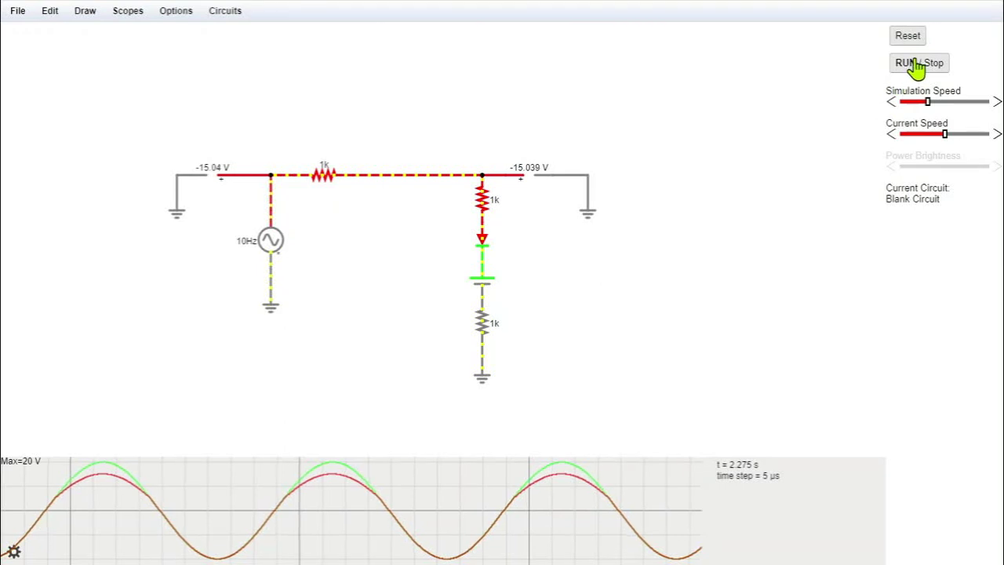
click(917, 66)
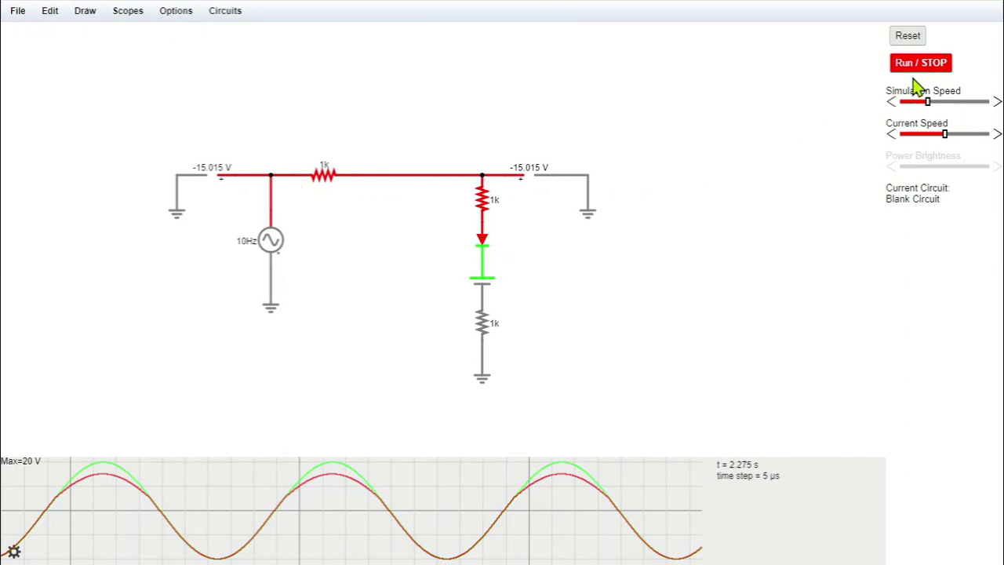
click(923, 72)
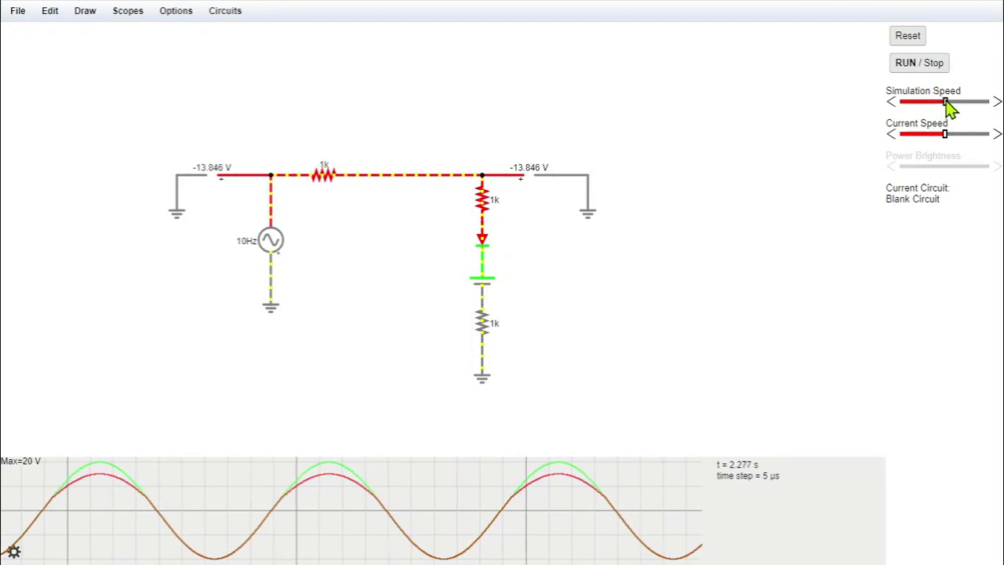
Step: Raise the simulation speed and leave it stopped, frozen at 17.888 V input and 13.766 V output
click(946, 103)
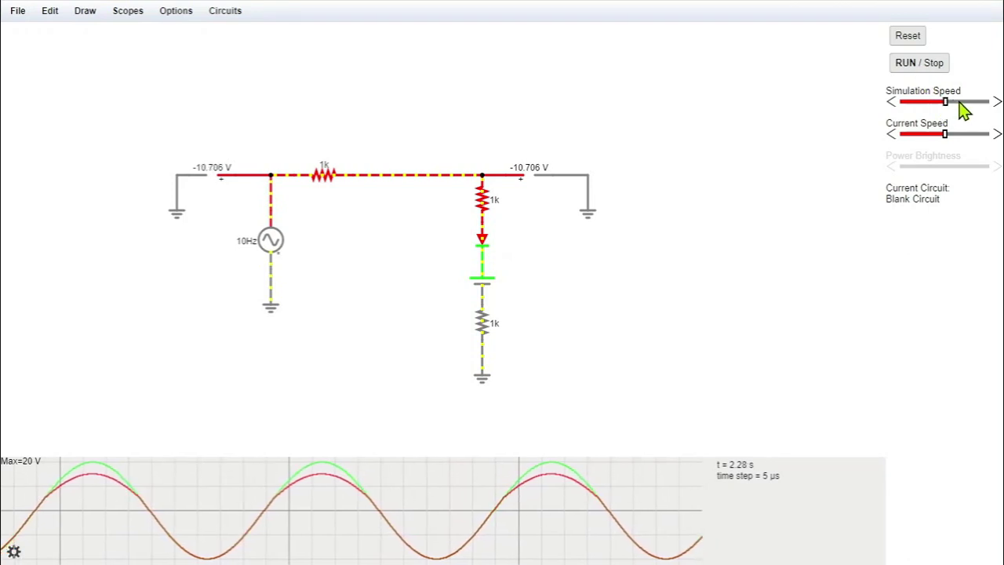
click(966, 102)
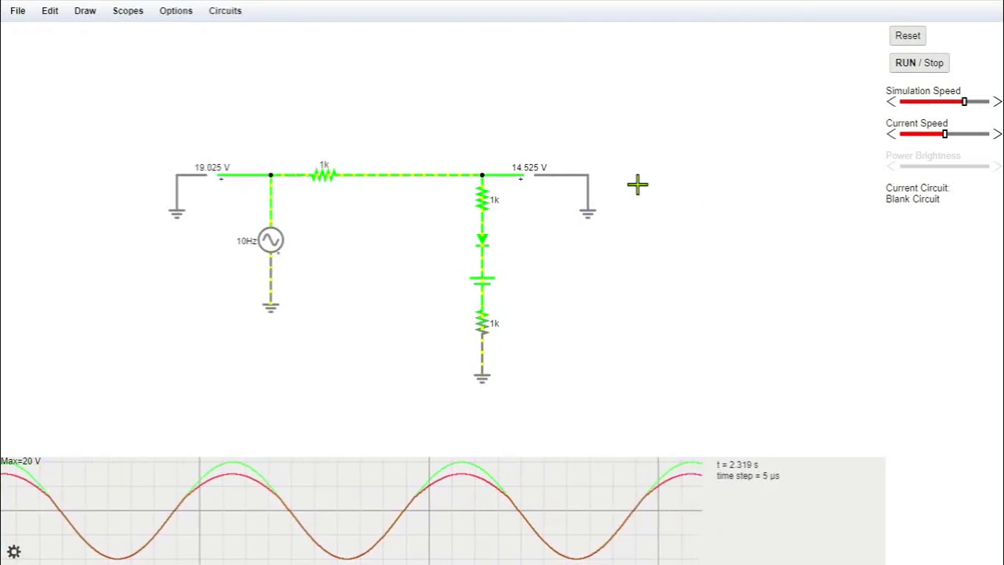
click(921, 69)
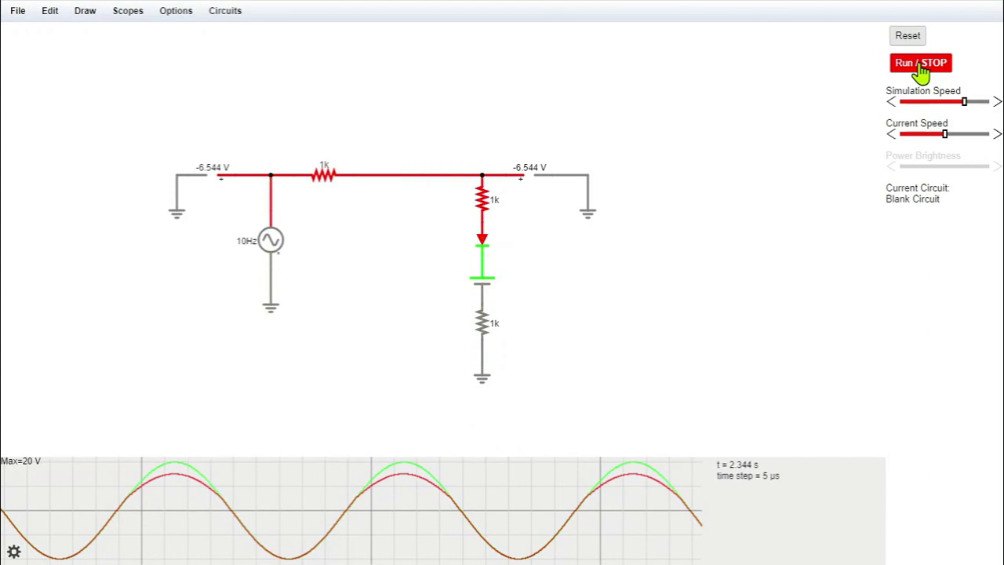
click(921, 69)
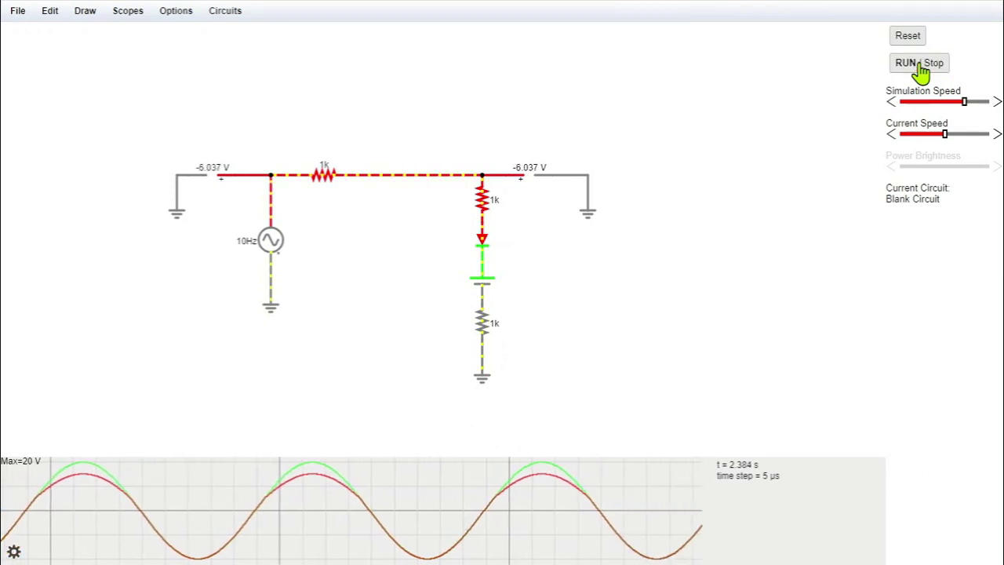
click(921, 69)
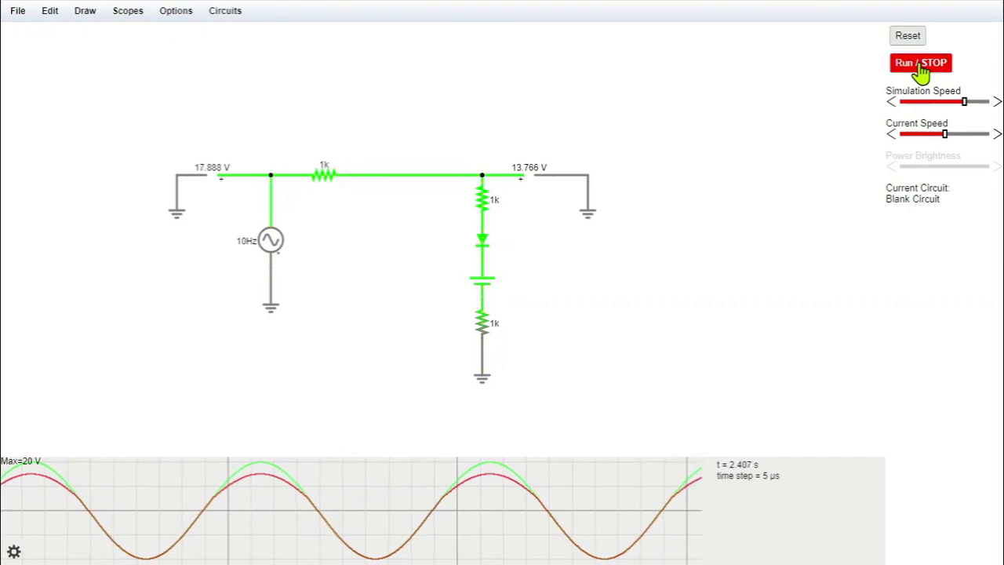